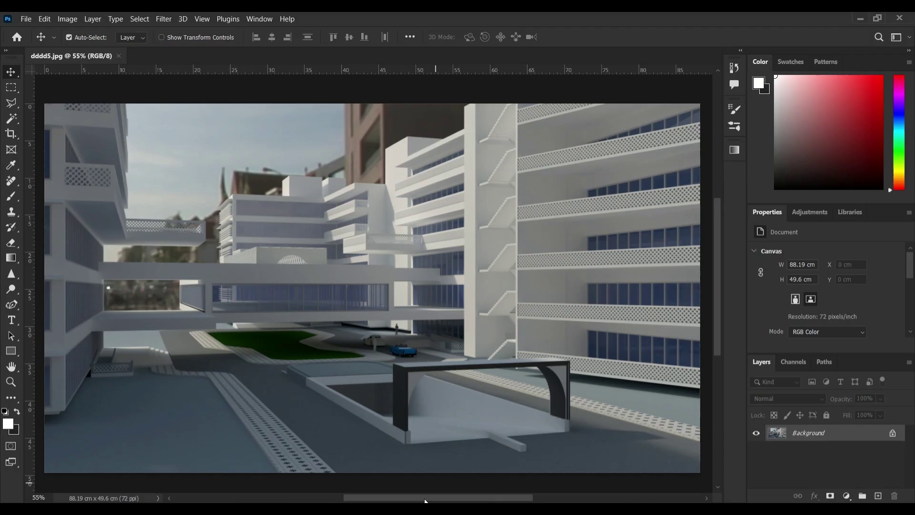
Place dddd.Total_Light from the Render Elements folder over the render, set its blend mode to Screen, and compare before and after
{"action": "mouse_move", "coordinate": [399, 508]}
{"action": "left_click", "coordinate": [435, 460]}
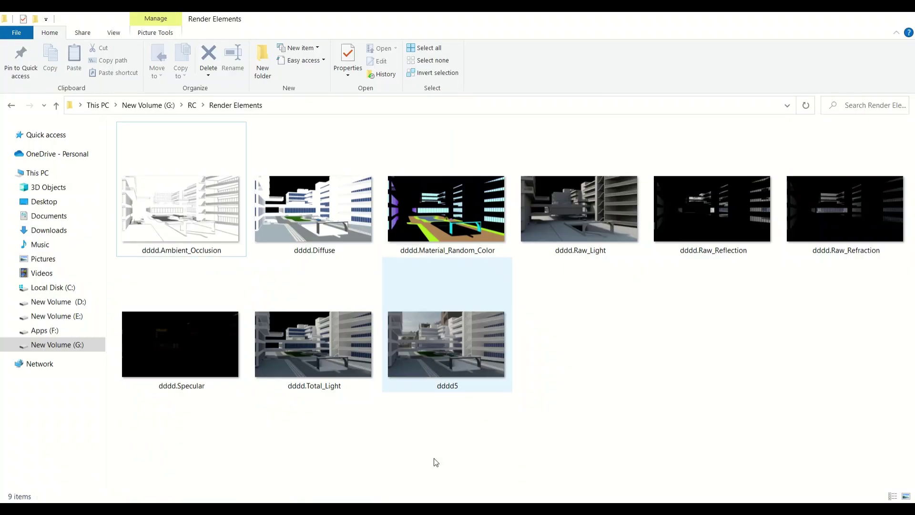
{"action": "left_click_drag", "start_coordinate": [319, 350], "coordinate": [423, 351]}
{"action": "key", "text": "Return"}
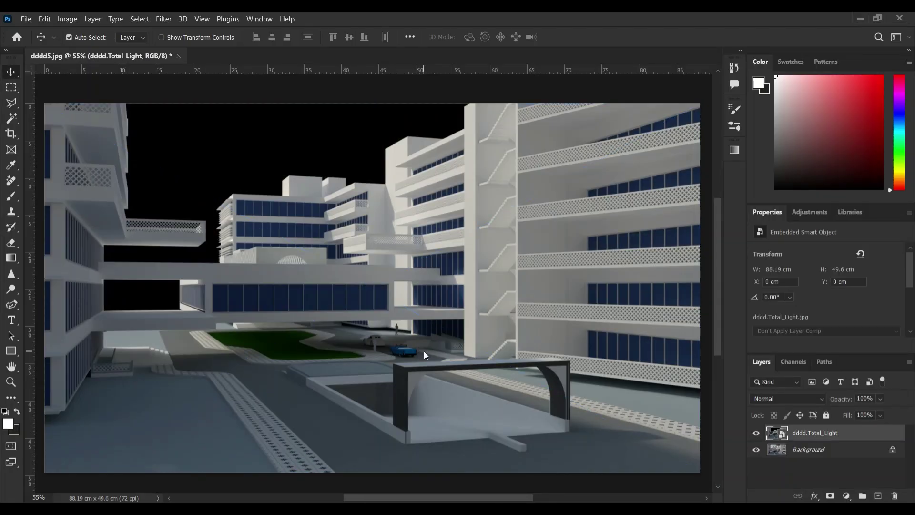
{"action": "left_click", "coordinate": [791, 398]}
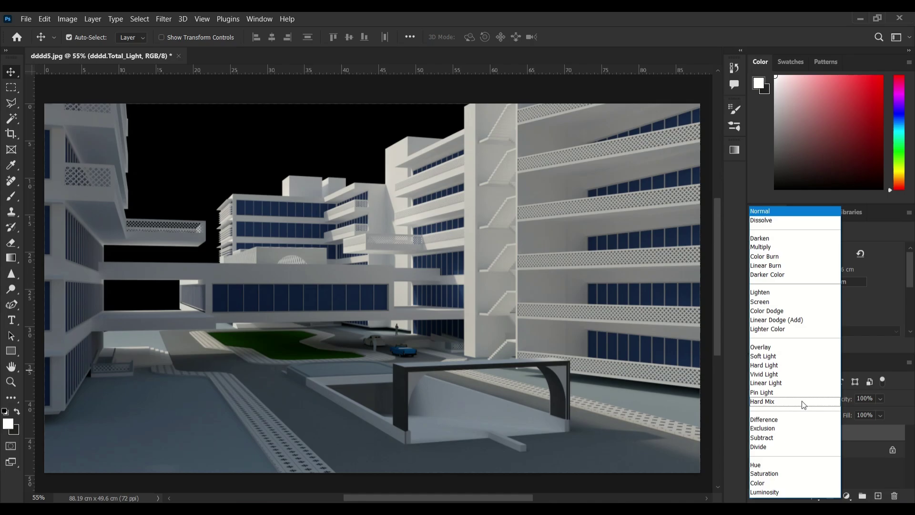
{"action": "left_click", "coordinate": [768, 301]}
{"action": "left_click", "coordinate": [756, 435]}
{"action": "left_click", "coordinate": [756, 435]}
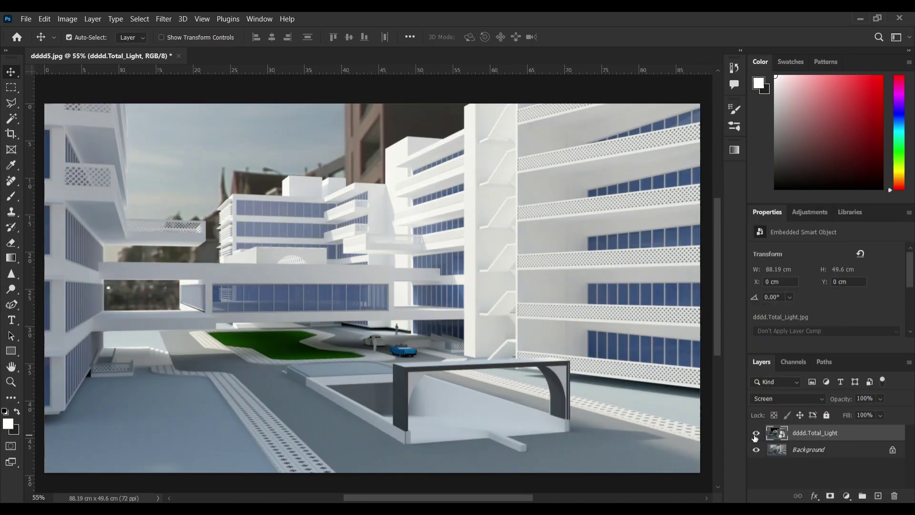
Place dddd.Raw_Light from the Render Elements folder as a new layer and set its blend mode to Soft Light
{"action": "mouse_move", "coordinate": [399, 508]}
{"action": "left_click", "coordinate": [432, 462]}
{"action": "left_click", "coordinate": [584, 227]}
{"action": "left_click_drag", "start_coordinate": [583, 223], "coordinate": [382, 365]}
{"action": "left_click", "coordinate": [789, 398]}
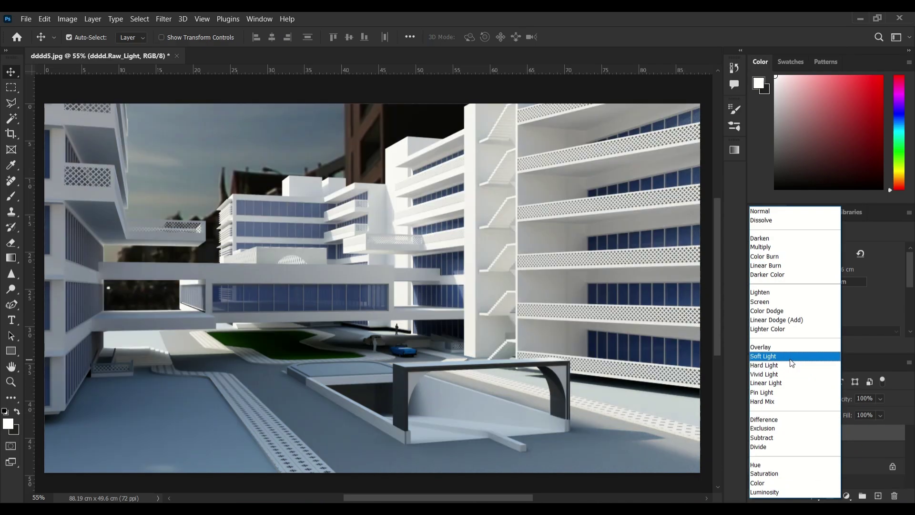
{"action": "left_click", "coordinate": [790, 358]}
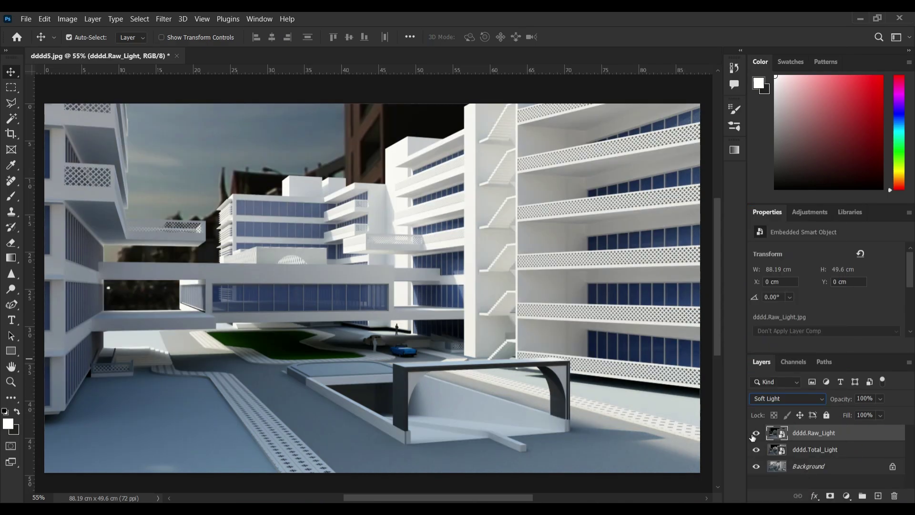
Place dddd.Raw_Reflection from the Render Elements folder as a layer with Screen blending and about 61% opacity
{"action": "left_click", "coordinate": [431, 464]}
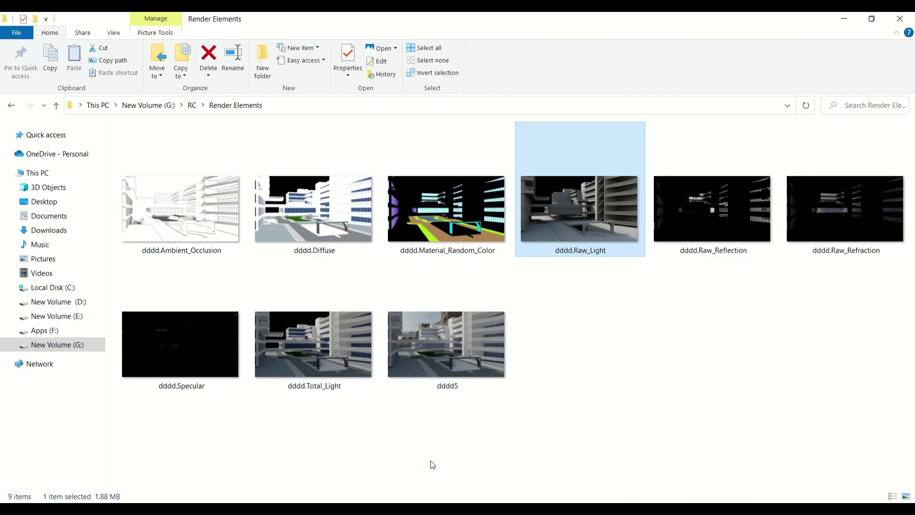
{"action": "left_click_drag", "start_coordinate": [711, 205], "coordinate": [381, 411]}
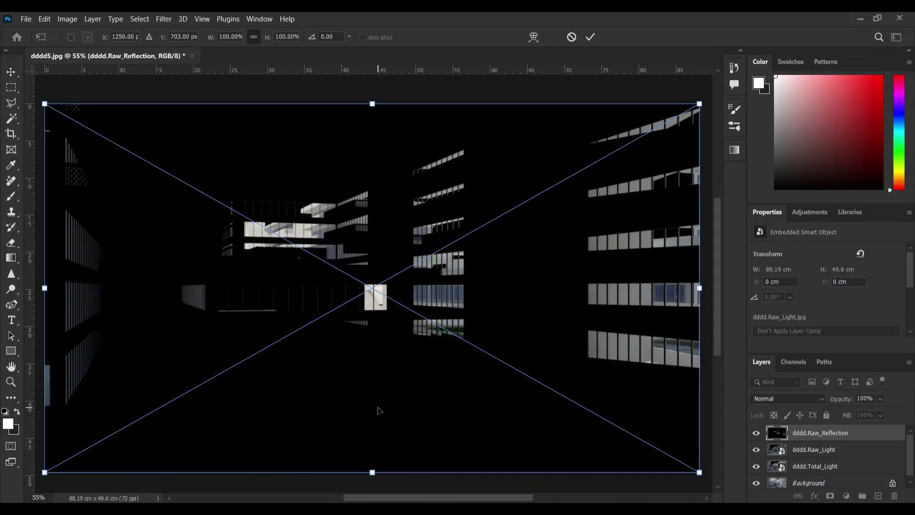
{"action": "key", "text": "Return"}
{"action": "left_click", "coordinate": [814, 395]}
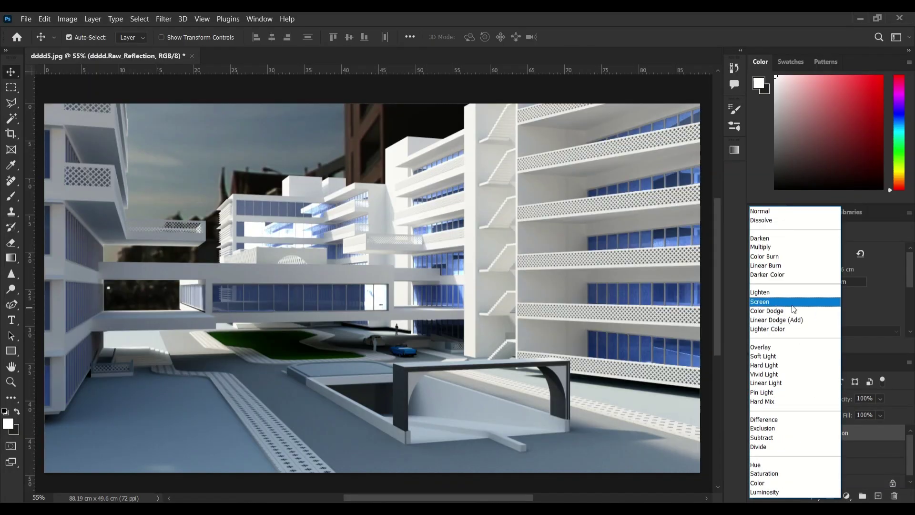
{"action": "left_click", "coordinate": [831, 300]}
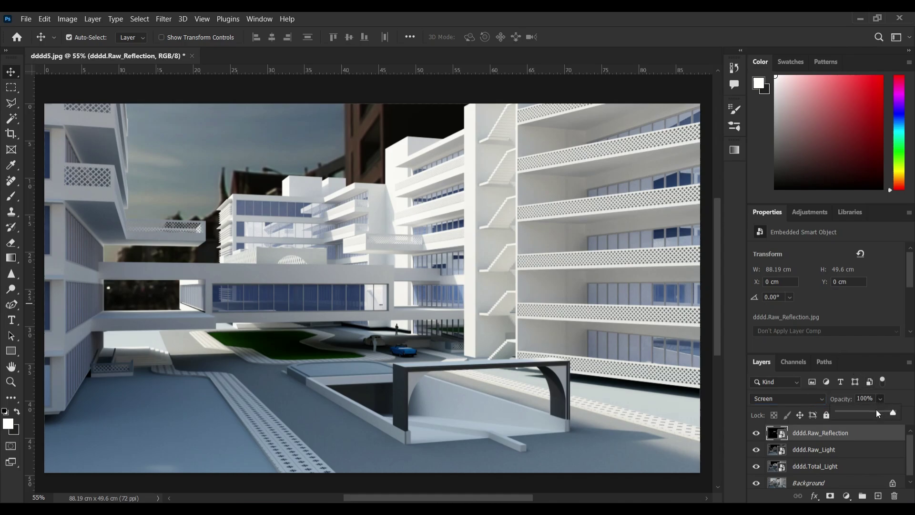
{"action": "left_click_drag", "start_coordinate": [877, 409], "coordinate": [879, 410]}
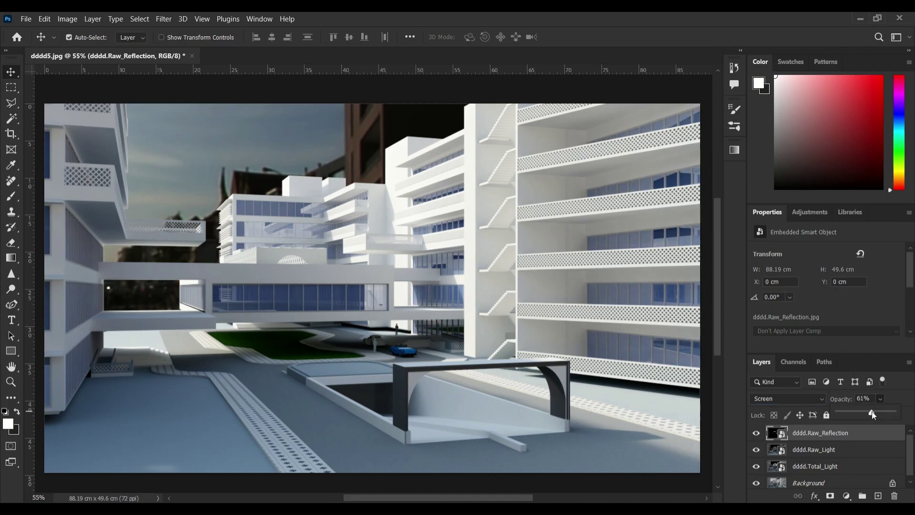
{"action": "left_click", "coordinate": [757, 432]}
{"action": "left_click", "coordinate": [757, 432]}
Place dddd.Raw_Refraction from the Render Elements folder as a layer with Screen blending and 60% opacity
{"action": "left_click", "coordinate": [419, 480]}
{"action": "left_click_drag", "start_coordinate": [862, 219], "coordinate": [395, 374]}
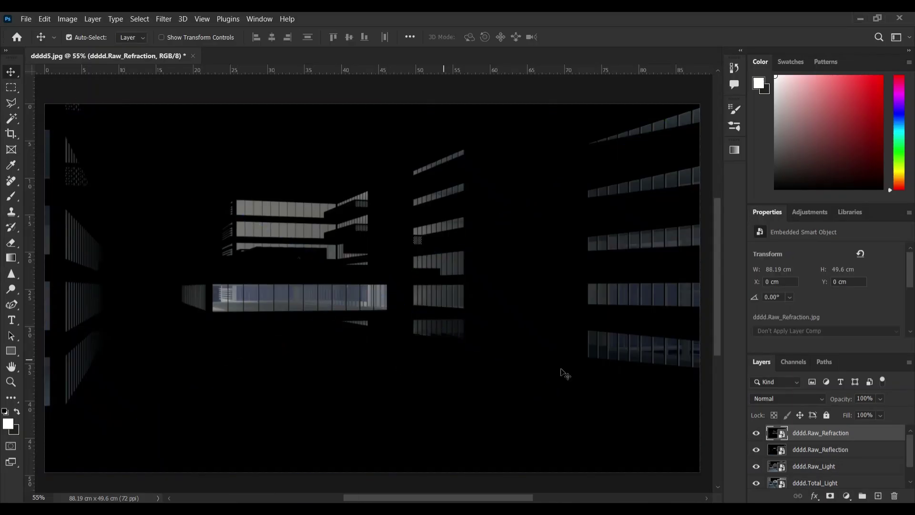
{"action": "left_click", "coordinate": [791, 399]}
{"action": "left_click", "coordinate": [813, 300]}
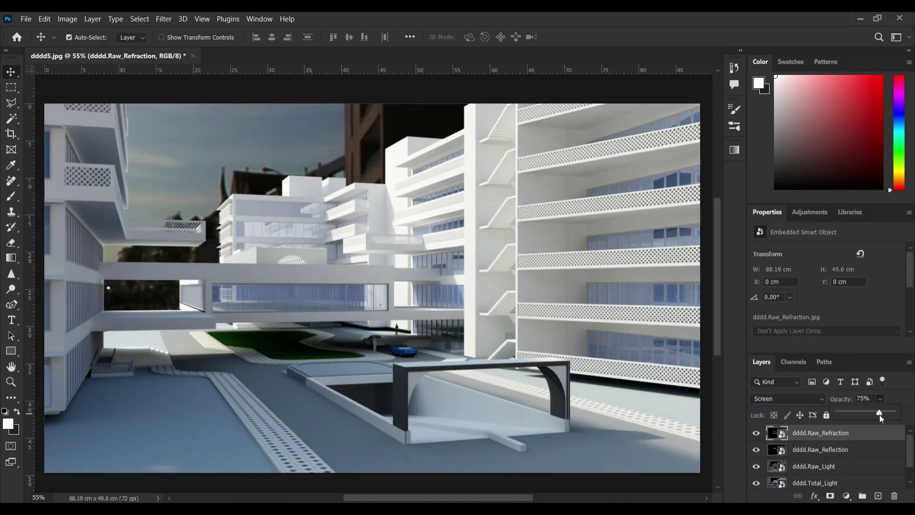
{"action": "left_click_drag", "start_coordinate": [873, 413], "coordinate": [872, 414]}
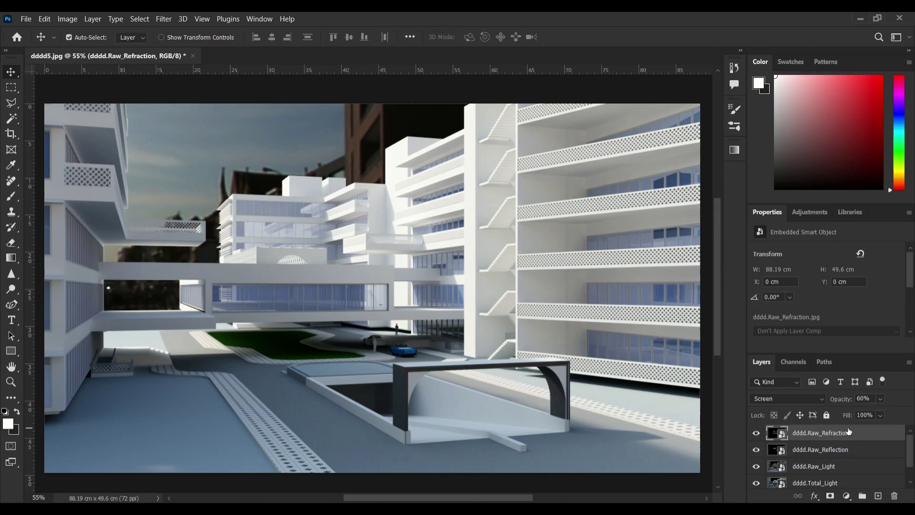
{"action": "left_click", "coordinate": [756, 433]}
{"action": "left_click", "coordinate": [757, 433]}
Place dddd.Specular from the Render Elements folder as the top layer and set its blend mode to Screen
{"action": "key", "text": "alt+Tab"}
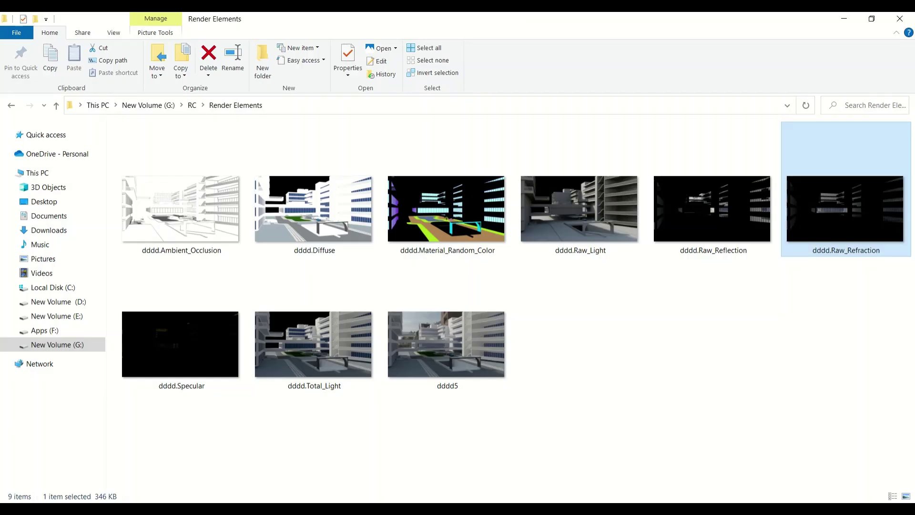
{"action": "left_click_drag", "start_coordinate": [181, 344], "coordinate": [413, 359]}
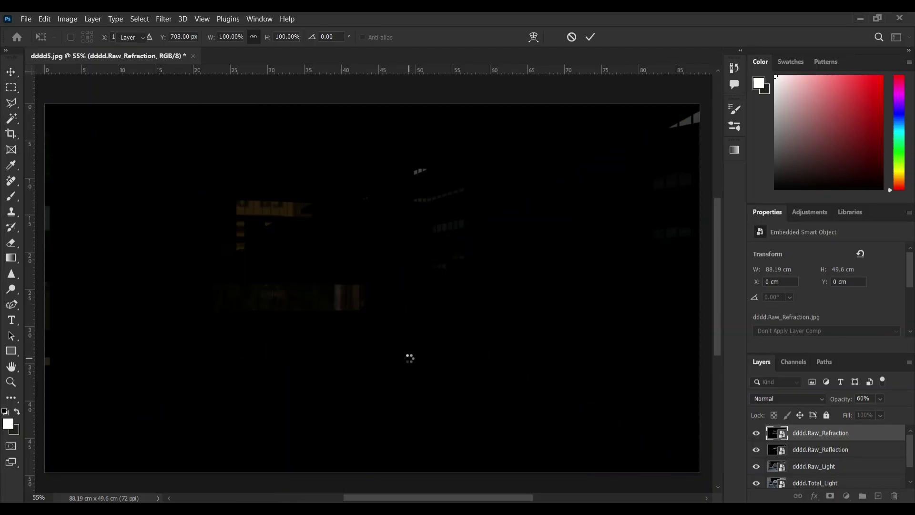
{"action": "key", "text": "Return"}
{"action": "left_click", "coordinate": [788, 399]}
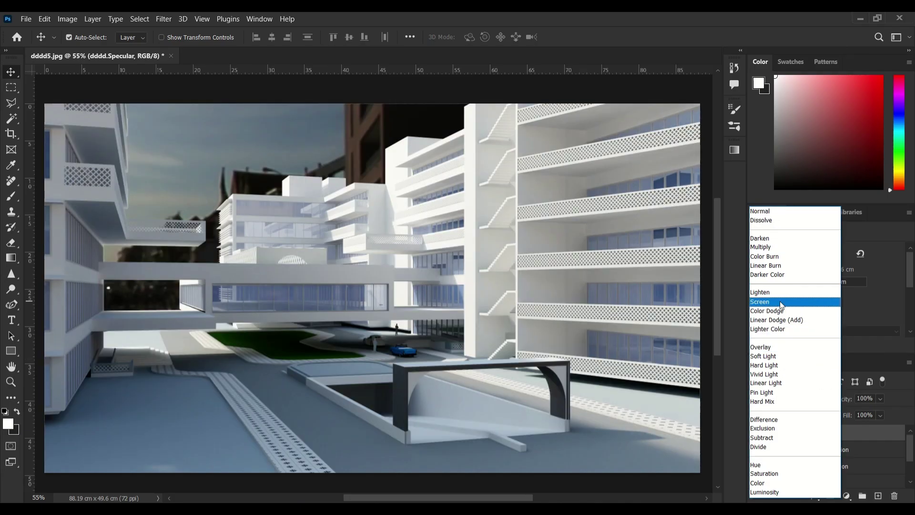
{"action": "left_click", "coordinate": [782, 305]}
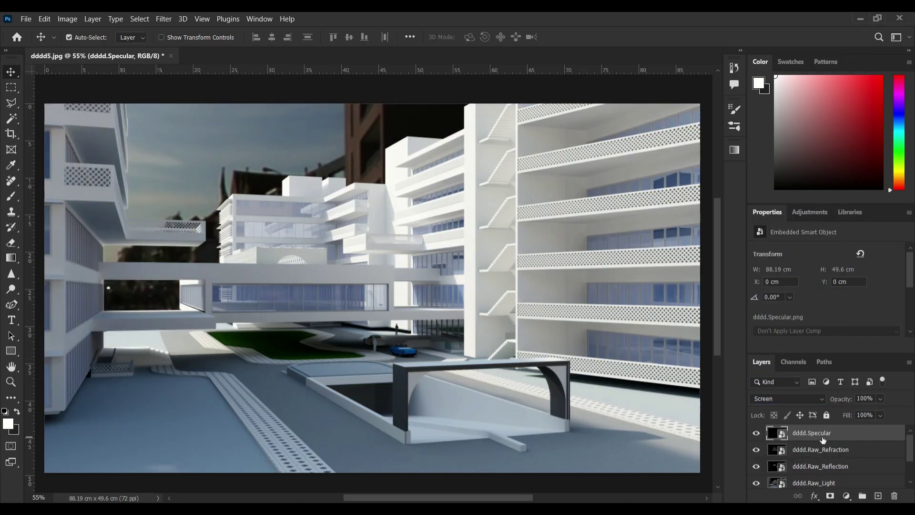
Group all the layers, including the background, and name the group Render Elements
{"action": "scroll", "coordinate": [824, 453], "scroll_direction": "down", "scroll_amount": 2}
{"action": "left_click", "coordinate": [814, 482], "text": "shift"}
{"action": "key", "text": "ctrl+g"}
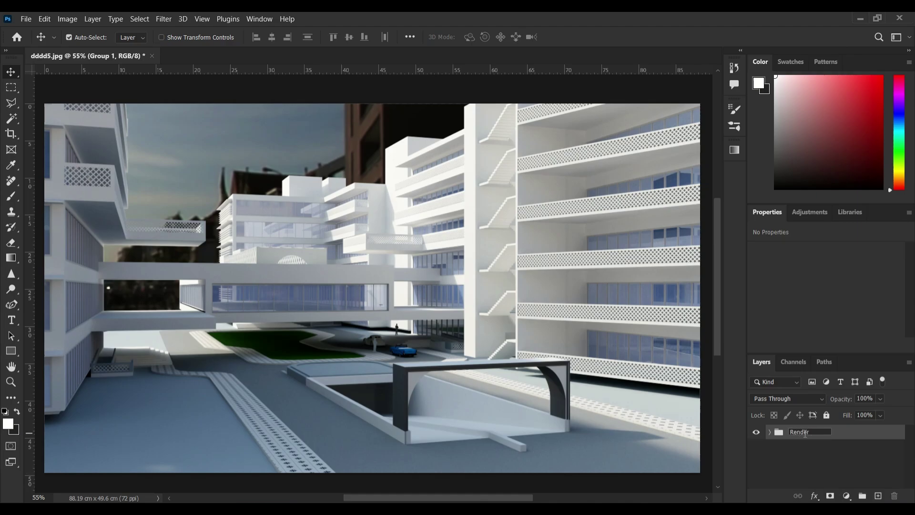
{"action": "type", "text": "s"}
{"action": "key", "text": "Return"}
Add a Hue/Saturation adjustment with Blues saturation at -21, and stamp all visible layers into a new merged layer
{"action": "left_click", "coordinate": [847, 496]}
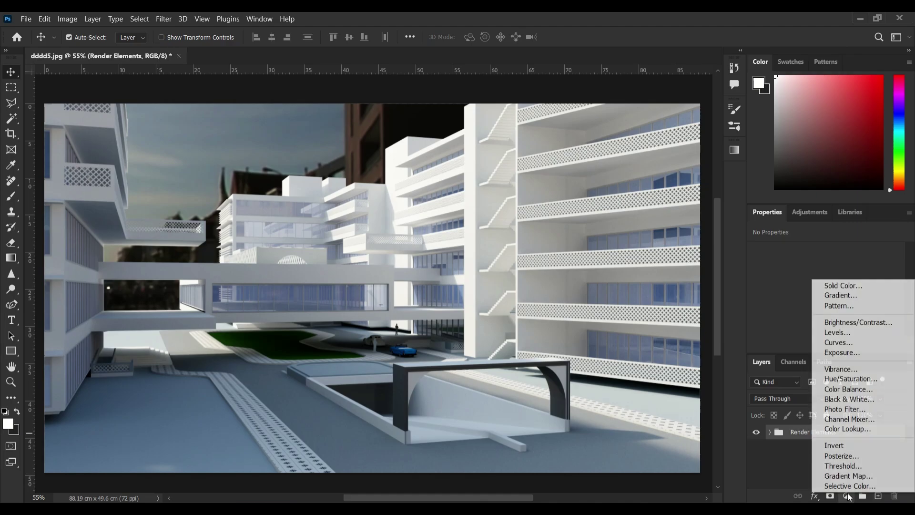
{"action": "left_click", "coordinate": [853, 380]}
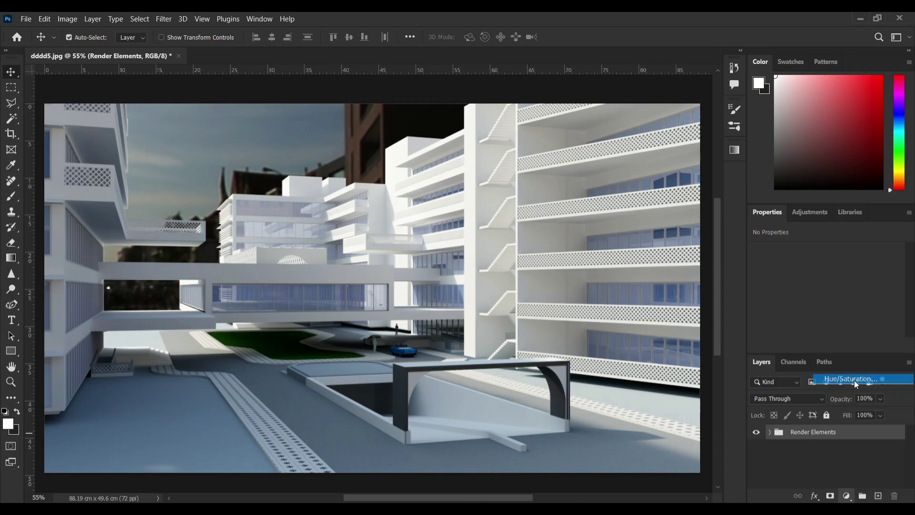
{"action": "left_click", "coordinate": [761, 267]}
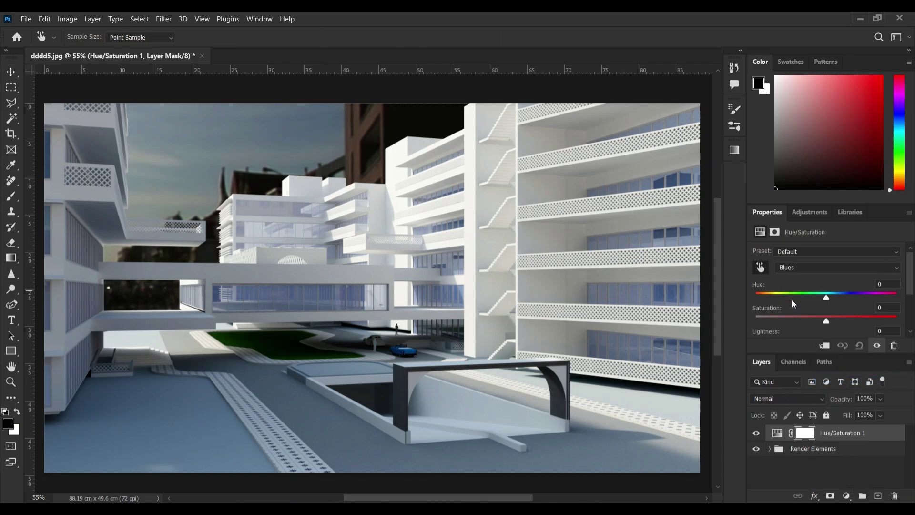
{"action": "left_click_drag", "start_coordinate": [824, 321], "coordinate": [810, 320]}
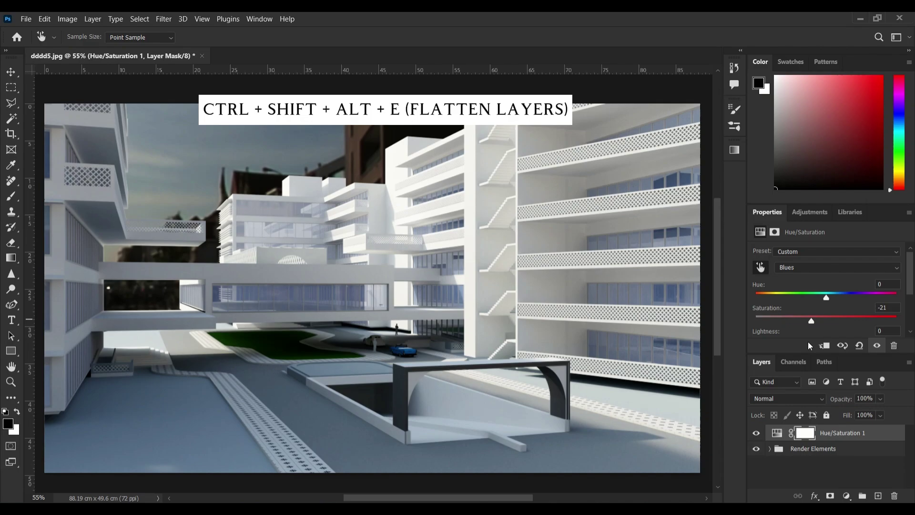
{"action": "left_click", "coordinate": [832, 435]}
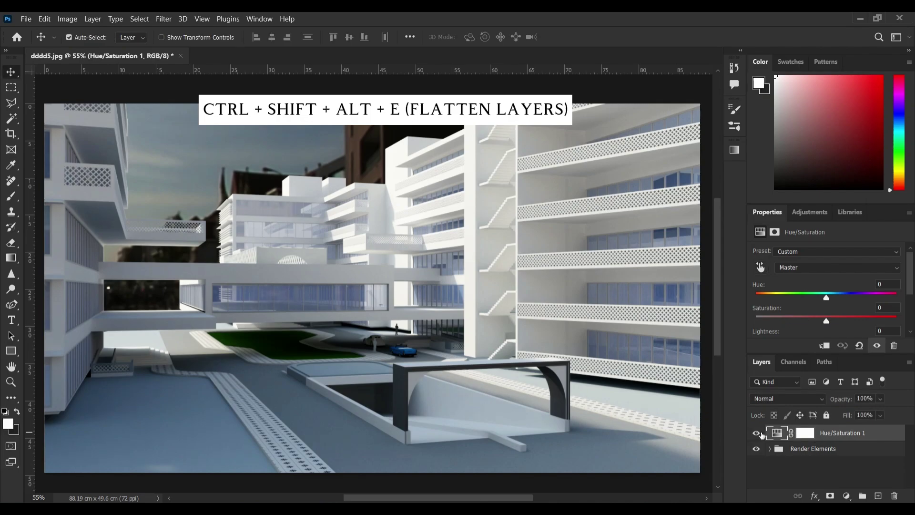
{"action": "key", "text": "ctrl+shift+alt+e"}
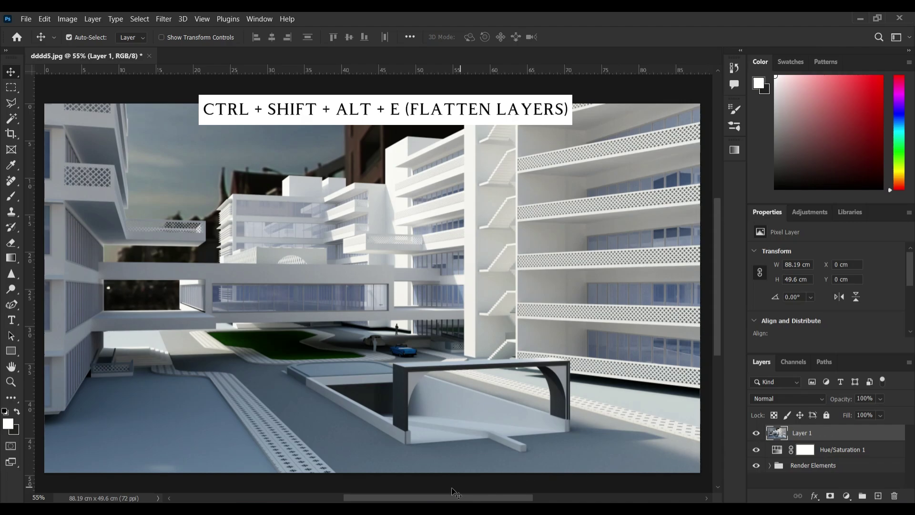
Place dddd.Ambient_Occlusion from the Render Elements folder above the merged layer, set it to Linear Burn, and reduce its opacity
{"action": "left_click", "coordinate": [409, 481]}
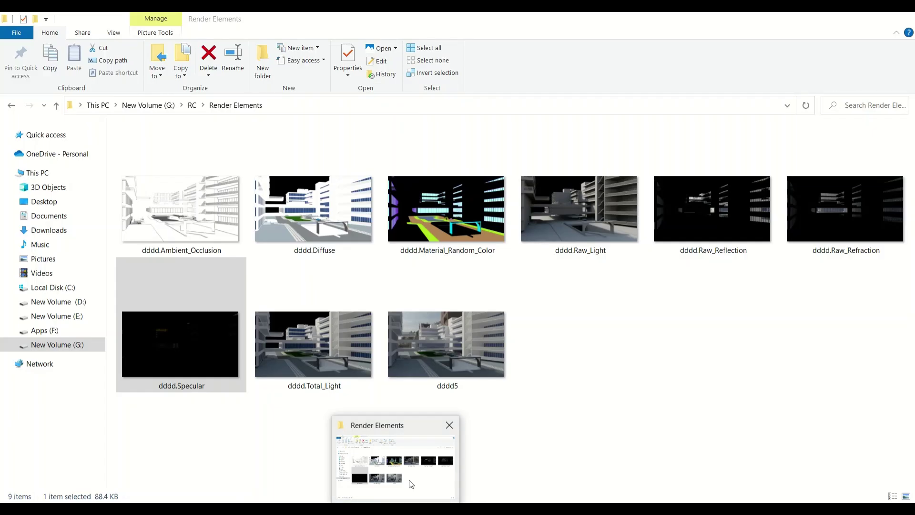
{"action": "left_click_drag", "start_coordinate": [172, 239], "coordinate": [374, 383]}
{"action": "key", "text": "Return"}
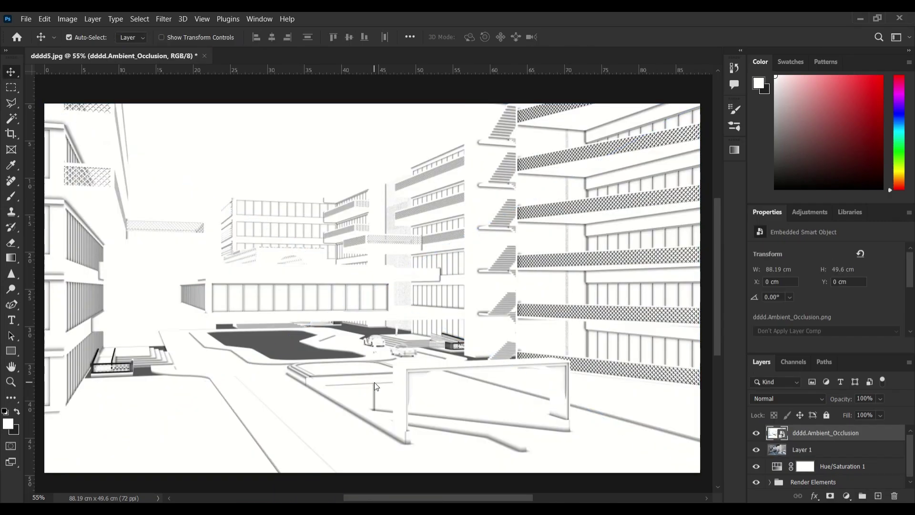
{"action": "left_click", "coordinate": [813, 399]}
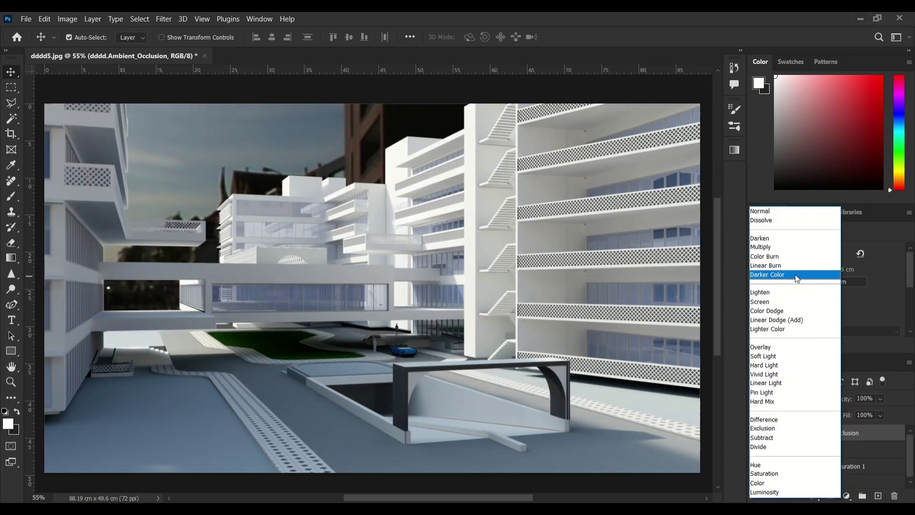
{"action": "left_click", "coordinate": [793, 266]}
{"action": "left_click_drag", "start_coordinate": [856, 410], "coordinate": [854, 410]}
{"action": "left_click", "coordinate": [756, 433]}
{"action": "left_click", "coordinate": [756, 433]}
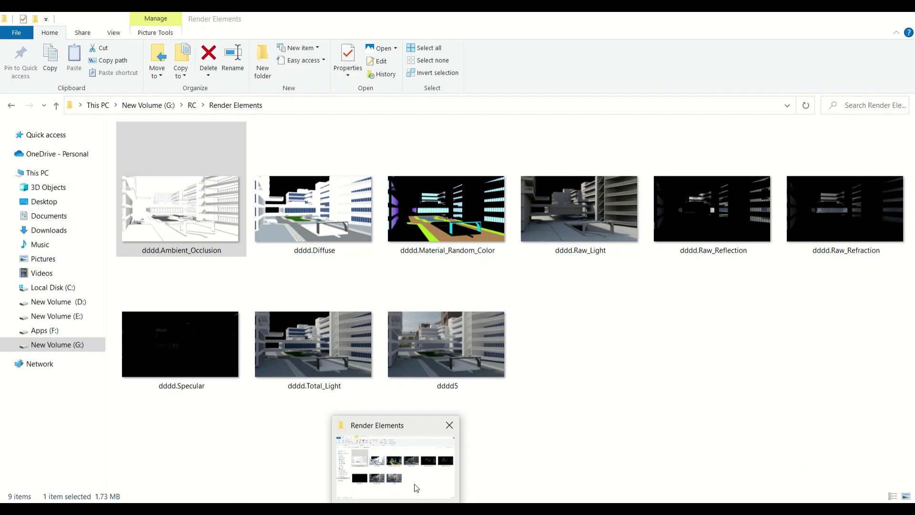
Place dddd.Diffuse and dddd.Material_Random_Color from the Render Elements folder as the top layers
{"action": "left_click", "coordinate": [414, 485]}
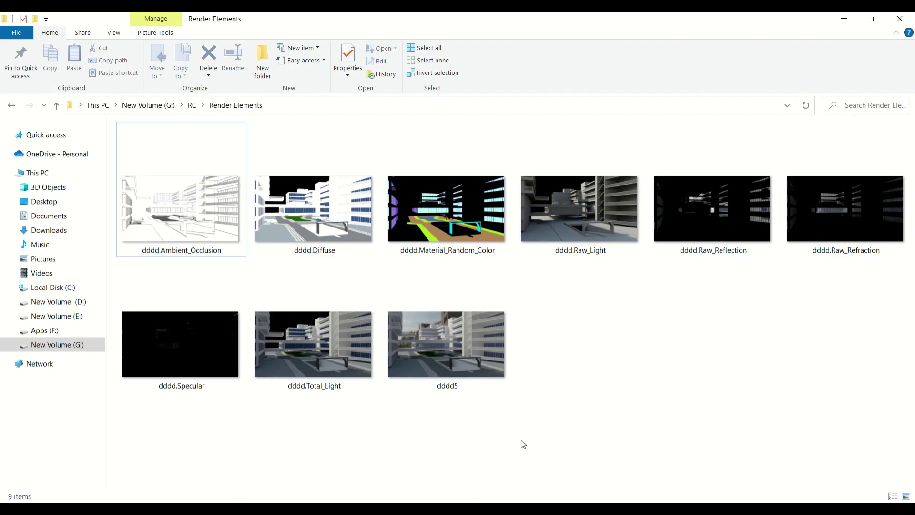
{"action": "left_click", "coordinate": [358, 241]}
{"action": "left_click_drag", "start_coordinate": [362, 224], "coordinate": [416, 340]}
{"action": "key", "text": "Return"}
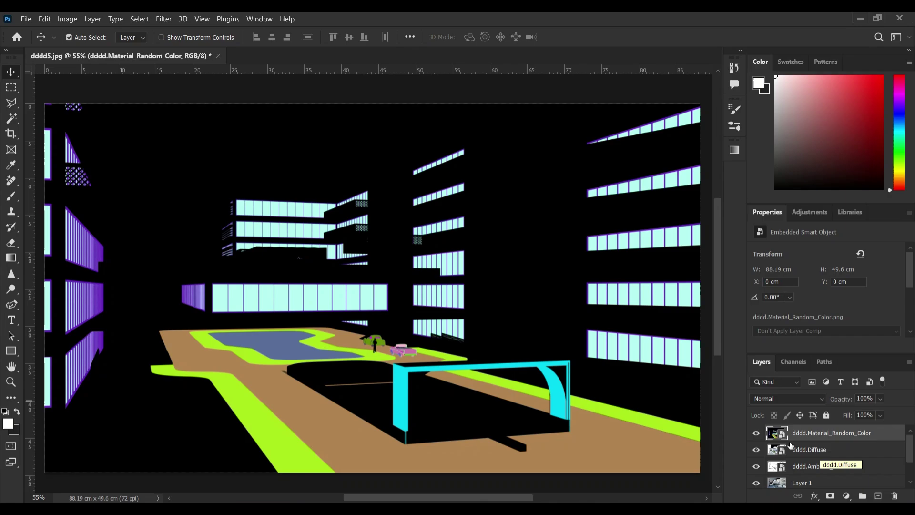
Hide the Material_Random_Color layer, select the black sky areas on the Diffuse layer with the Magic Wand, and make Layer 1 active
{"action": "left_click", "coordinate": [756, 432]}
{"action": "left_click", "coordinate": [820, 450]}
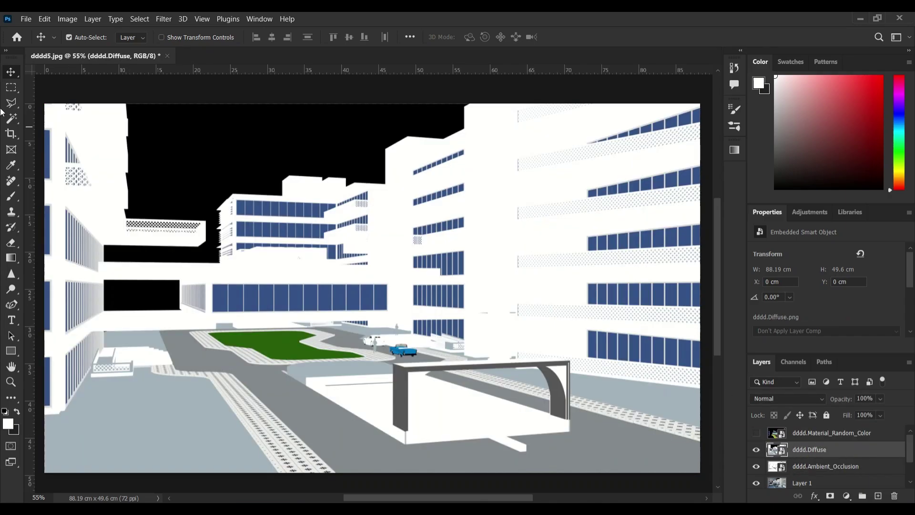
{"action": "left_click", "coordinate": [8, 122]}
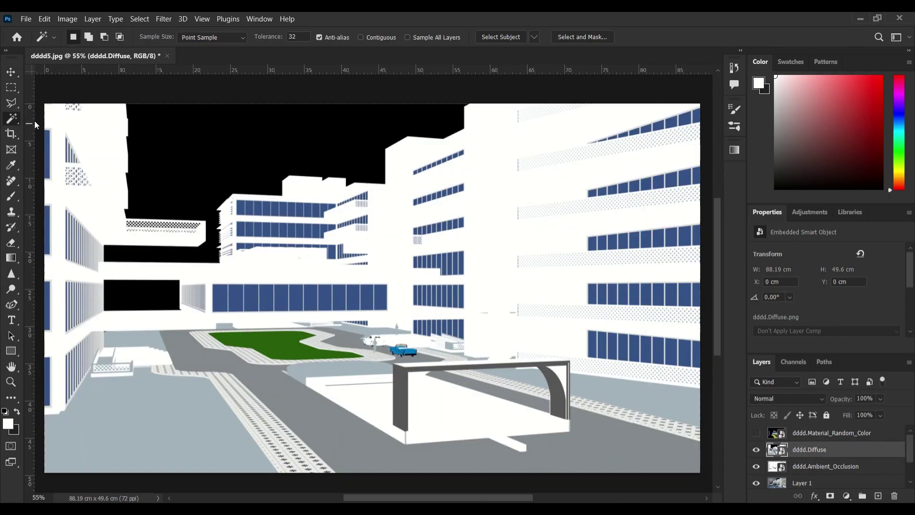
{"action": "left_click", "coordinate": [198, 127]}
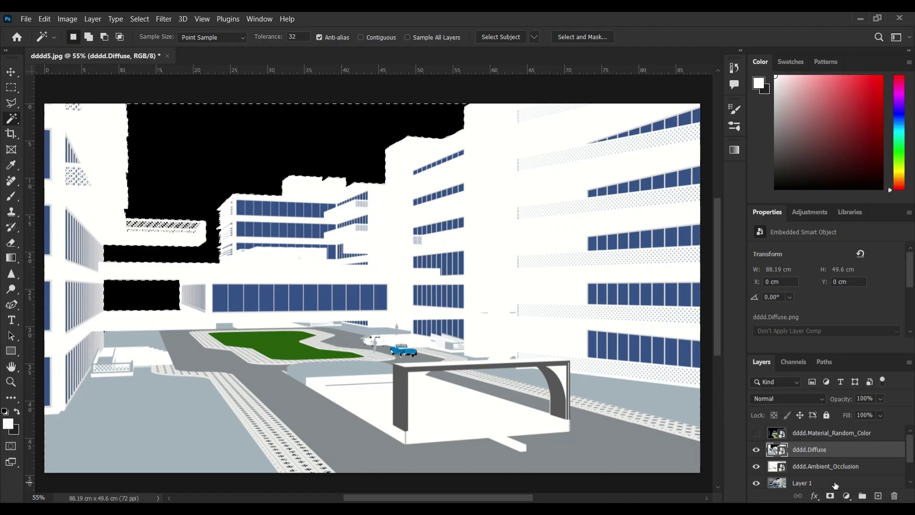
{"action": "scroll", "coordinate": [832, 476], "scroll_direction": "down", "scroll_amount": 2}
{"action": "left_click", "coordinate": [799, 451]}
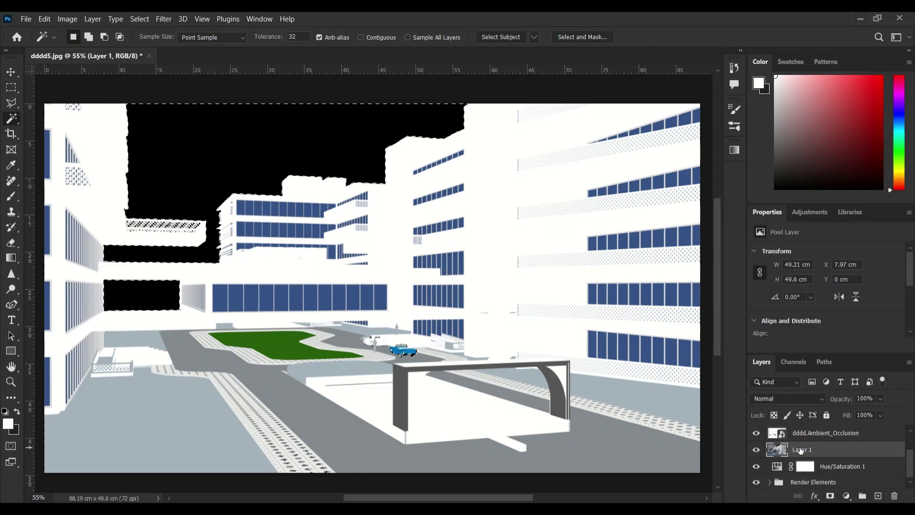
Copy the selected sky from Layer 1 to a new layer named sky Selection above Ambient_Occlusion, with the Diffuse layer hidden
{"action": "key", "text": "ctrl+j"}
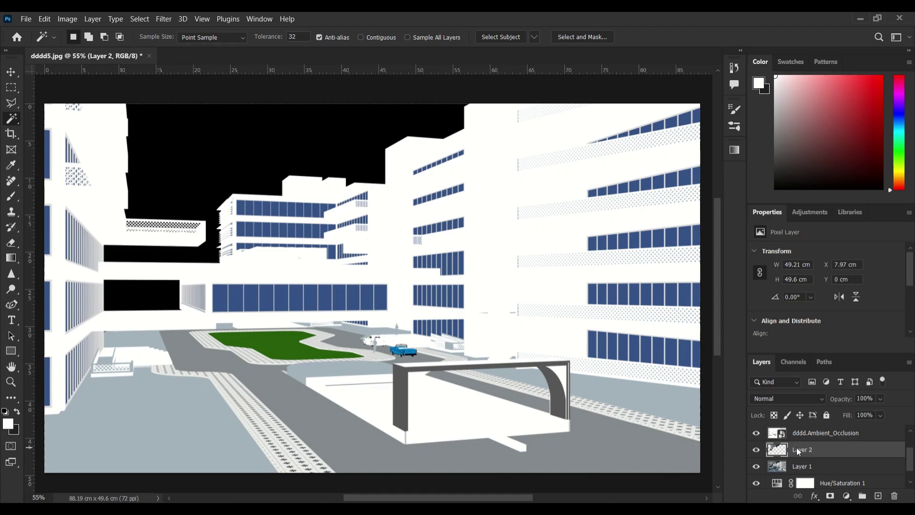
{"action": "scroll", "coordinate": [796, 449], "scroll_direction": "up", "scroll_amount": 1}
{"action": "left_click", "coordinate": [757, 433]}
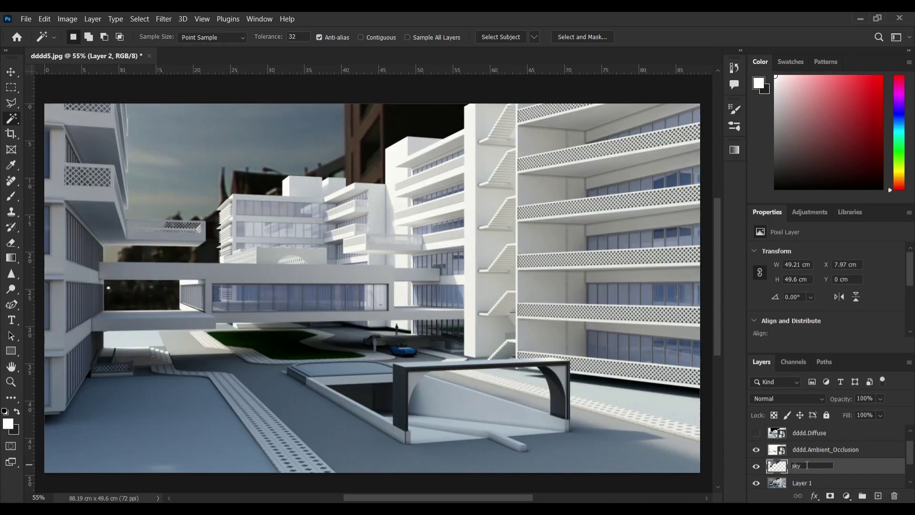
{"action": "key", "text": "Return"}
{"action": "key", "text": "ctrl+bracketright"}
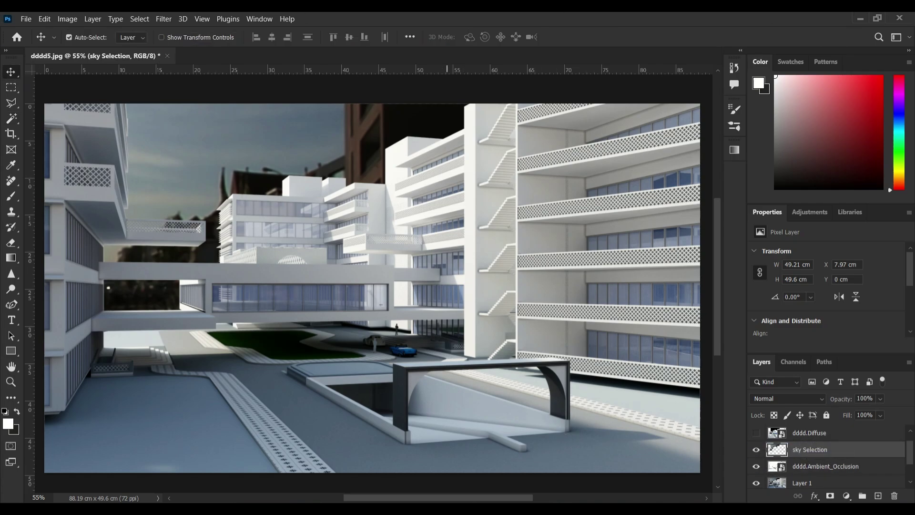
Place the pa180021 sky image at about 65.5 × 49.2 cm, clip it to the sky Selection layer, and position it behind the buildings
{"action": "left_click_drag", "start_coordinate": [690, 272], "coordinate": [335, 277]}
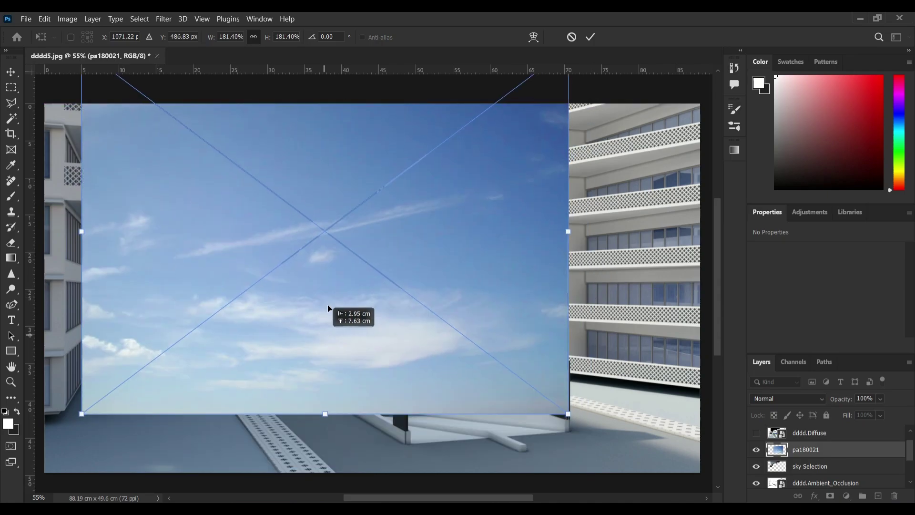
{"action": "key", "text": "Return"}
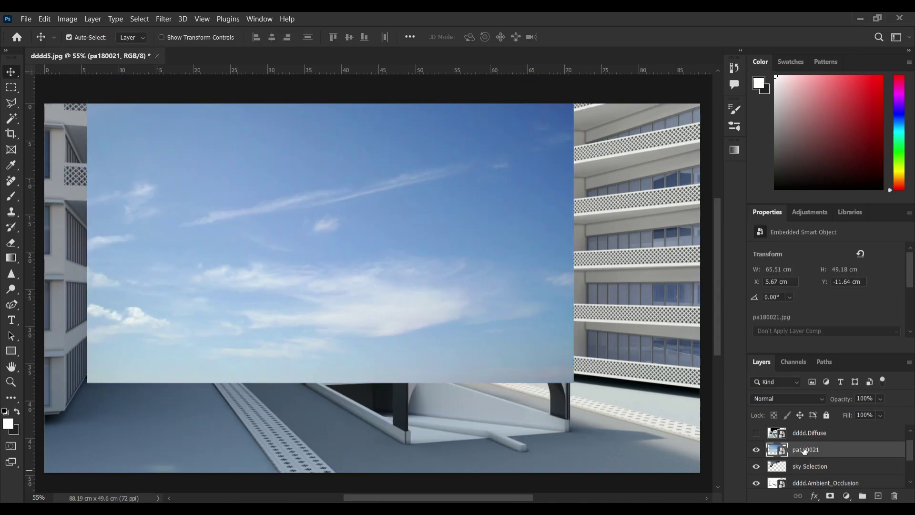
{"action": "right_click", "coordinate": [804, 450]}
{"action": "left_click", "coordinate": [753, 295]}
{"action": "left_click_drag", "start_coordinate": [204, 174], "coordinate": [153, 147]}
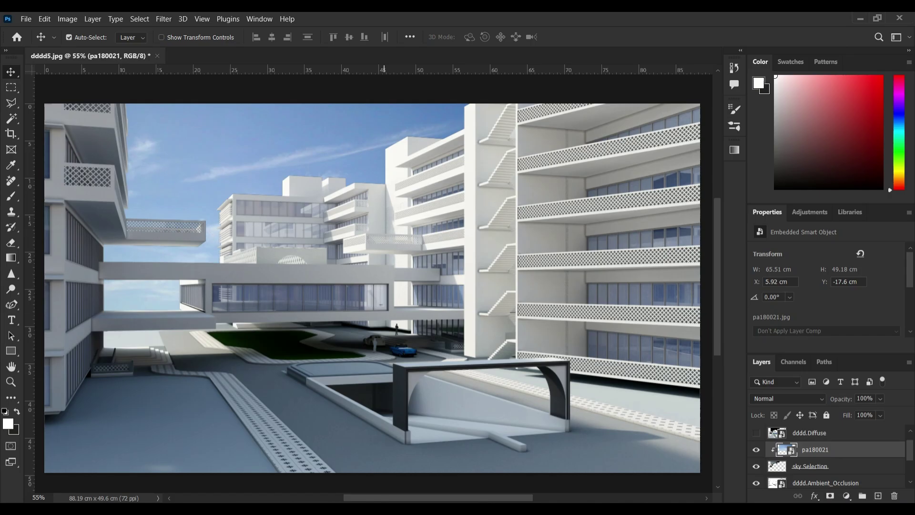
Place the park image above the sky image, scaled to about 25 × 17 cm behind the elevated walkway, and clip it to sky Selection
{"action": "mouse_move", "coordinate": [394, 509]}
{"action": "left_click", "coordinate": [414, 486]}
{"action": "left_click", "coordinate": [439, 470]}
{"action": "left_click_drag", "start_coordinate": [781, 276], "coordinate": [287, 371]}
{"action": "left_click_drag", "start_coordinate": [372, 183], "coordinate": [373, 266]}
{"action": "left_click_drag", "start_coordinate": [386, 344], "coordinate": [188, 296]}
{"action": "key", "text": "Return"}
{"action": "right_click", "coordinate": [843, 456]}
{"action": "left_click", "coordinate": [763, 292]}
Select the sky within the park image and hide it with an inverted layer mask
{"action": "left_click", "coordinate": [140, 19]}
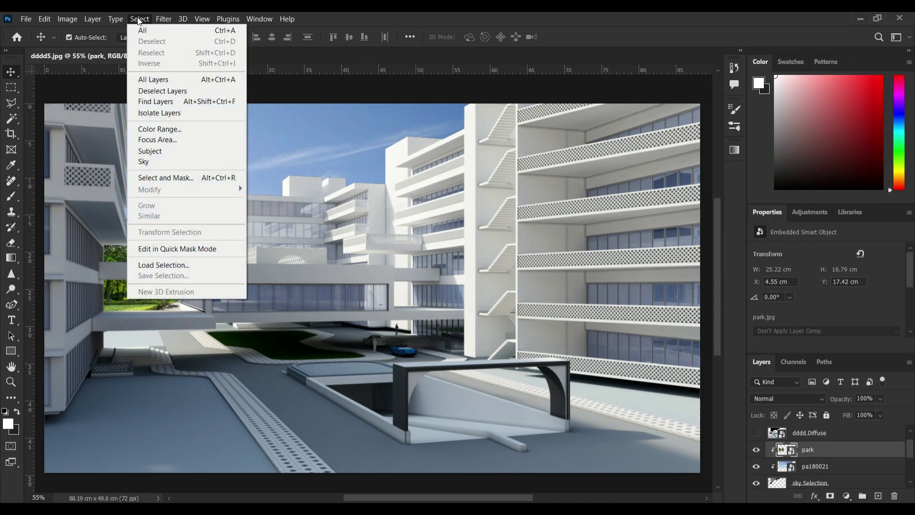
{"action": "left_click", "coordinate": [146, 162]}
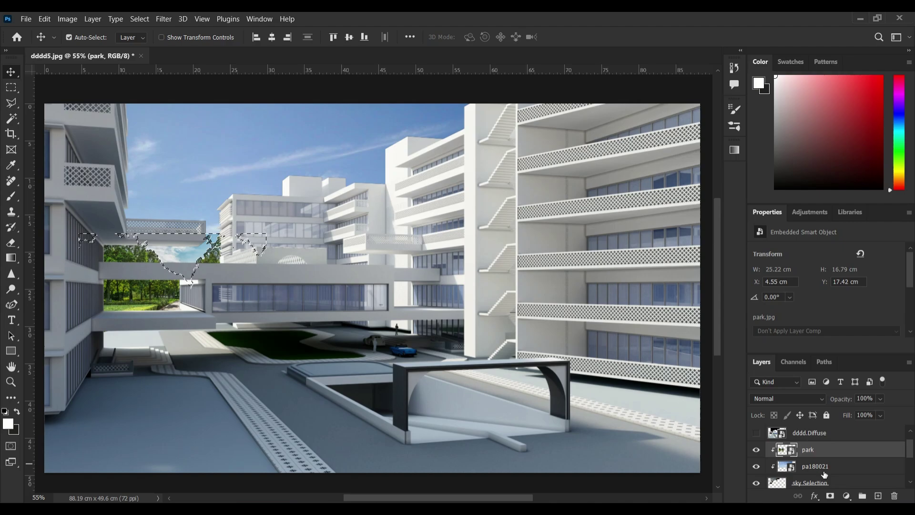
{"action": "left_click", "coordinate": [830, 496]}
{"action": "key", "text": "ctrl+i"}
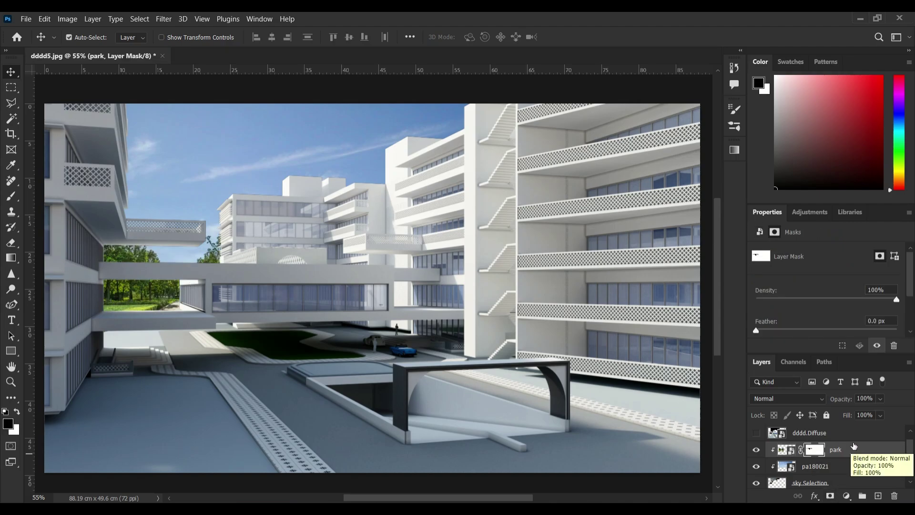
Group the park, pa180021 and sky Selection layers into a group named BG
{"action": "left_click", "coordinate": [861, 451]}
{"action": "scroll", "coordinate": [861, 454], "scroll_direction": "down", "scroll_amount": 1}
{"action": "left_click", "coordinate": [840, 467], "text": "ctrl"}
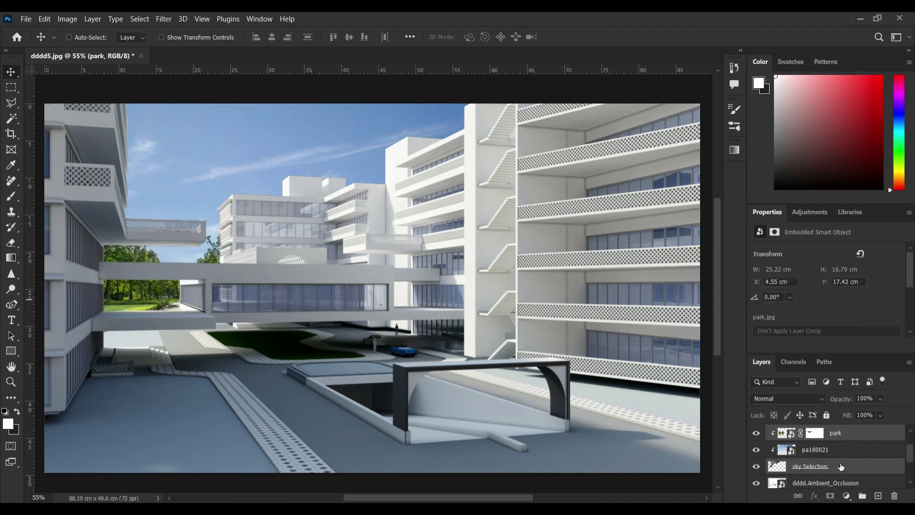
{"action": "left_click", "coordinate": [839, 454], "text": "ctrl"}
{"action": "key", "text": "ctrl+g"}
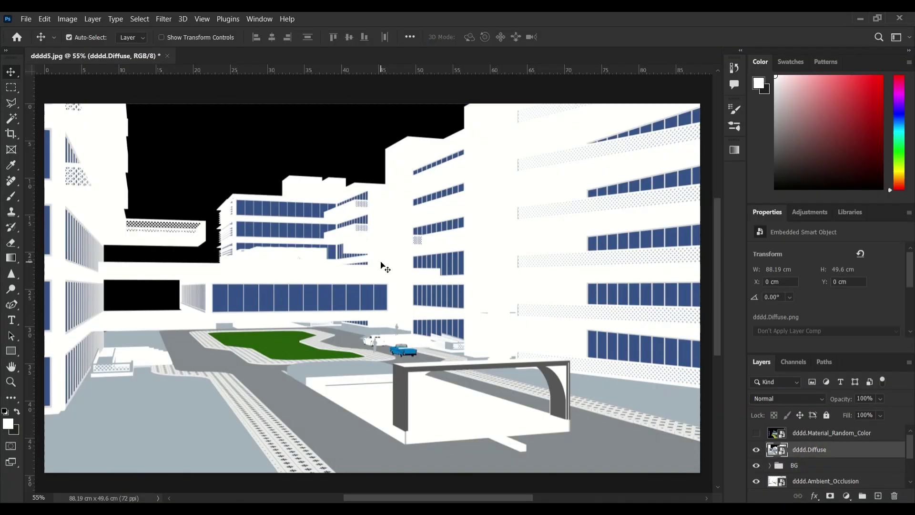
Select the white buildings on the Diffuse layer with the Magic Wand, subtracting the low walls and the car area with the Polygonal Lasso
{"action": "left_click", "coordinate": [6, 118]}
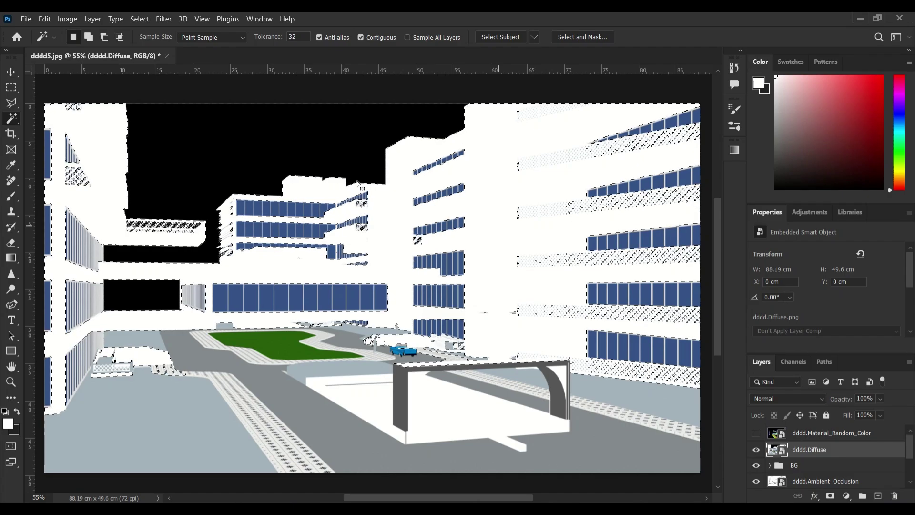
{"action": "left_click", "coordinate": [12, 104]}
{"action": "left_click", "coordinate": [85, 380], "text": "alt"}
{"action": "left_click", "coordinate": [111, 338]}
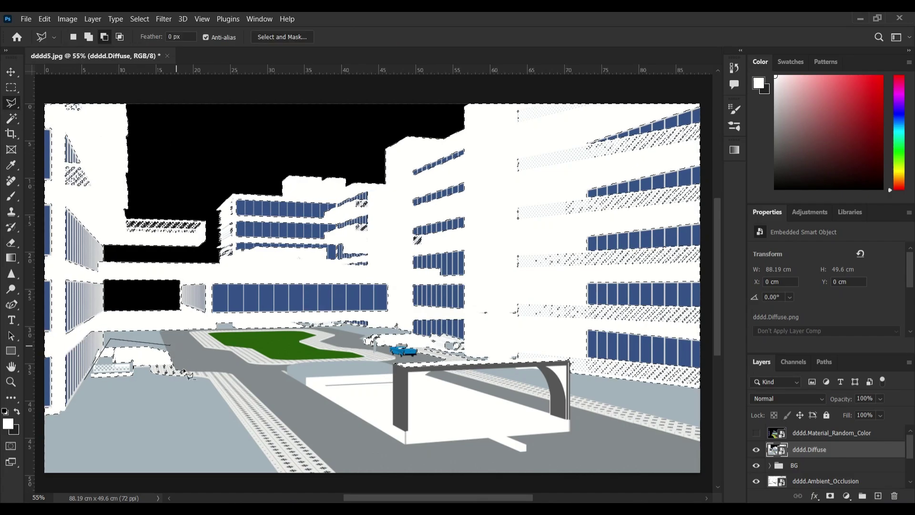
{"action": "left_click", "coordinate": [87, 378]}
{"action": "left_click", "coordinate": [352, 340], "text": "alt"}
{"action": "left_click", "coordinate": [383, 357]}
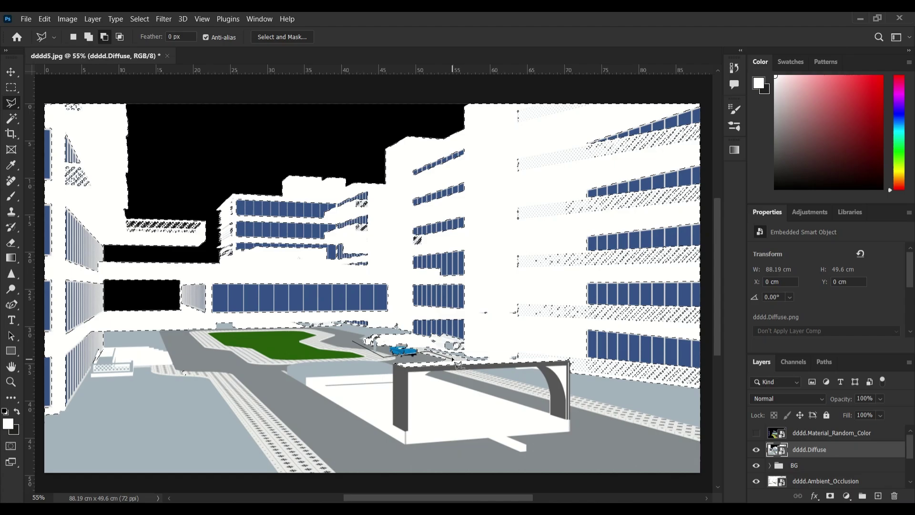
{"action": "double_click", "coordinate": [438, 343]}
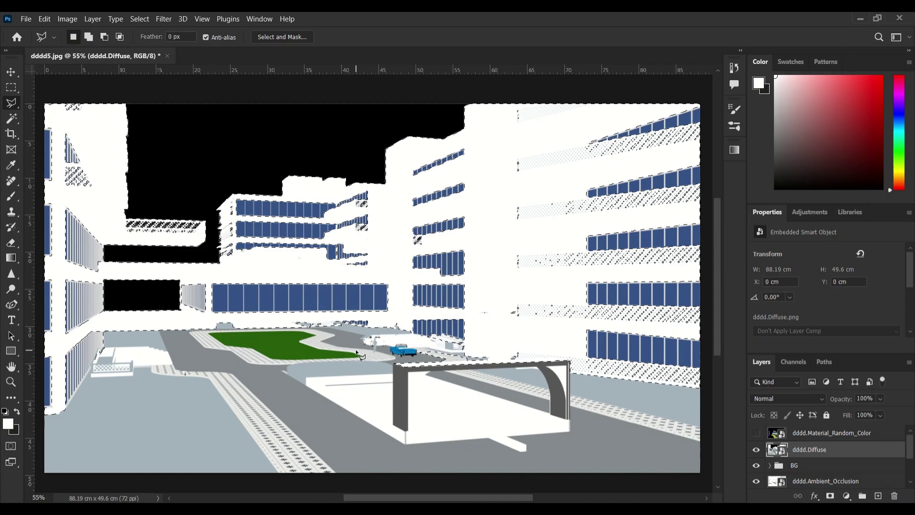
Copy the selected buildings from Layer 1 to a new layer named building selection and move it above the BG group
{"action": "scroll", "coordinate": [832, 458], "scroll_direction": "down", "scroll_amount": 2}
{"action": "key", "text": "v"}
{"action": "left_click", "coordinate": [831, 464]}
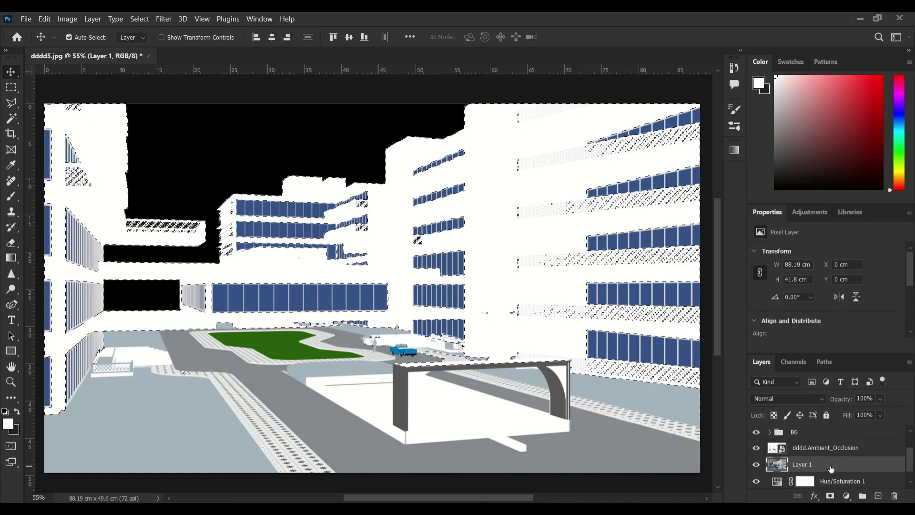
{"action": "key", "text": "ctrl+j"}
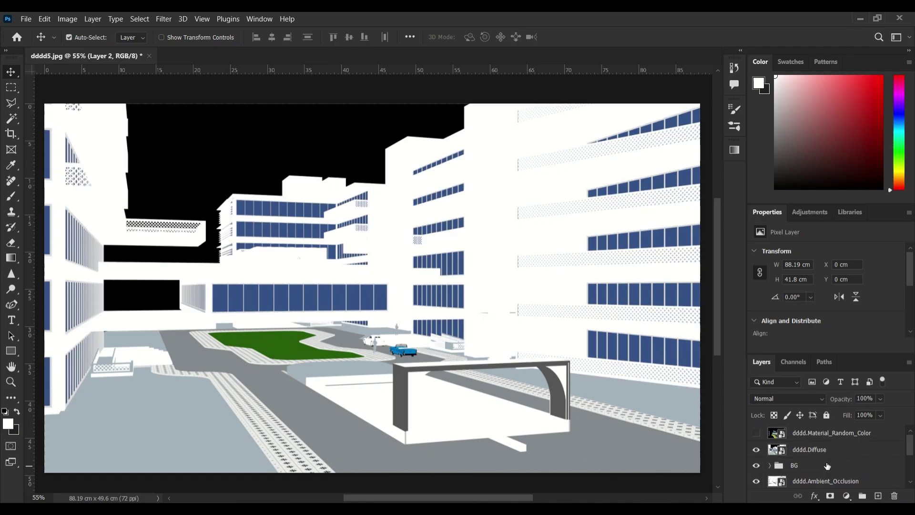
{"action": "scroll", "coordinate": [817, 463], "scroll_direction": "down", "scroll_amount": 3}
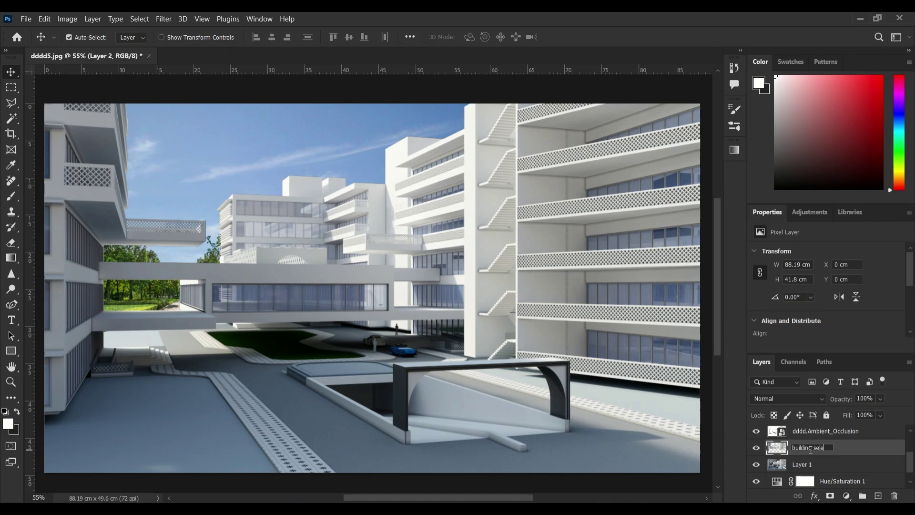
{"action": "type", "text": "n"}
{"action": "key", "text": "Return"}
{"action": "mouse_move", "coordinate": [838, 448]}
{"action": "left_mouse_down"}
{"action": "mouse_move", "coordinate": [844, 399]}
{"action": "mouse_move", "coordinate": [842, 455]}
{"action": "left_mouse_up"}
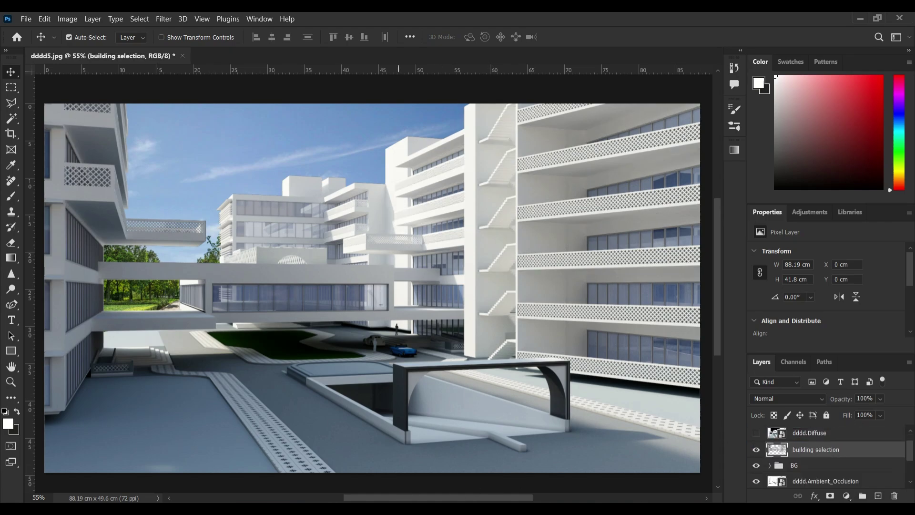
Place the Archinteriors3_05_10 texture above building selection, scaled to about 31 × 31 cm, over the lower end of the foreground building
{"action": "mouse_move", "coordinate": [398, 508]}
{"action": "left_click", "coordinate": [414, 485]}
{"action": "left_click_drag", "start_coordinate": [248, 267], "coordinate": [647, 215]}
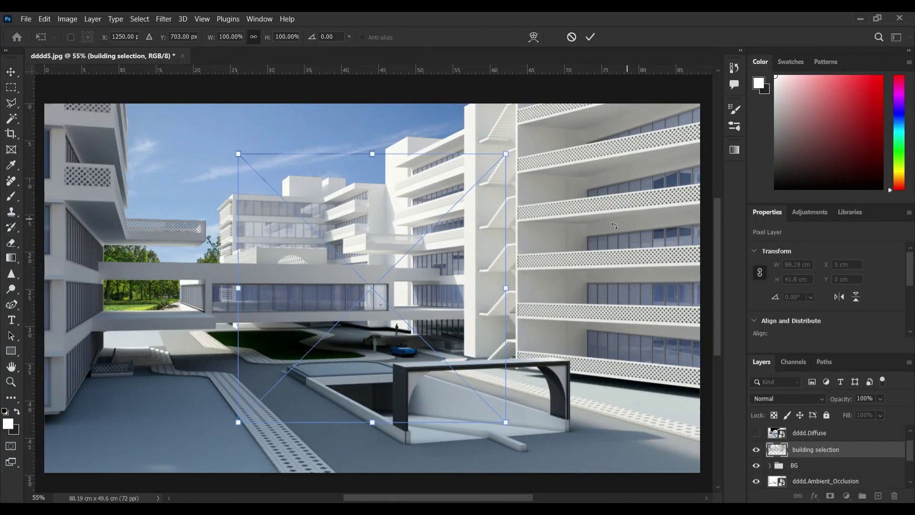
{"action": "left_click_drag", "start_coordinate": [238, 422], "coordinate": [275, 385]}
{"action": "left_click_drag", "start_coordinate": [359, 307], "coordinate": [592, 360]}
{"action": "key", "text": "Return"}
Duplicate the plaster texture tile, resizing and arranging the copies side by side until they cover all the buildings
{"action": "left_click_drag", "start_coordinate": [575, 414], "coordinate": [343, 183]}
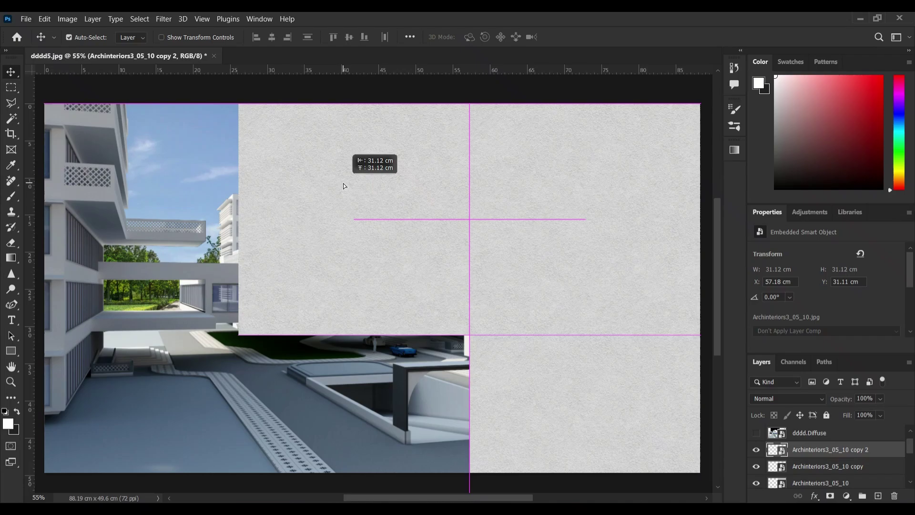
{"action": "key", "text": "ctrl+t"}
{"action": "left_click_drag", "start_coordinate": [238, 335], "coordinate": [309, 278]}
{"action": "key", "text": "Return"}
{"action": "left_click_drag", "start_coordinate": [394, 181], "coordinate": [263, 191]}
{"action": "key", "text": "ctrl+t"}
{"action": "left_click_drag", "start_coordinate": [142, 268], "coordinate": [161, 248]}
{"action": "key", "text": "Return"}
{"action": "left_click_drag", "start_coordinate": [257, 197], "coordinate": [258, 342]}
{"action": "left_click_drag", "start_coordinate": [260, 292], "coordinate": [136, 152]}
{"action": "key", "text": "ctrl+t"}
{"action": "left_click_drag", "start_coordinate": [181, 176], "coordinate": [232, 176]}
{"action": "left_click_drag", "start_coordinate": [185, 187], "coordinate": [114, 377]}
{"action": "key", "text": "Return"}
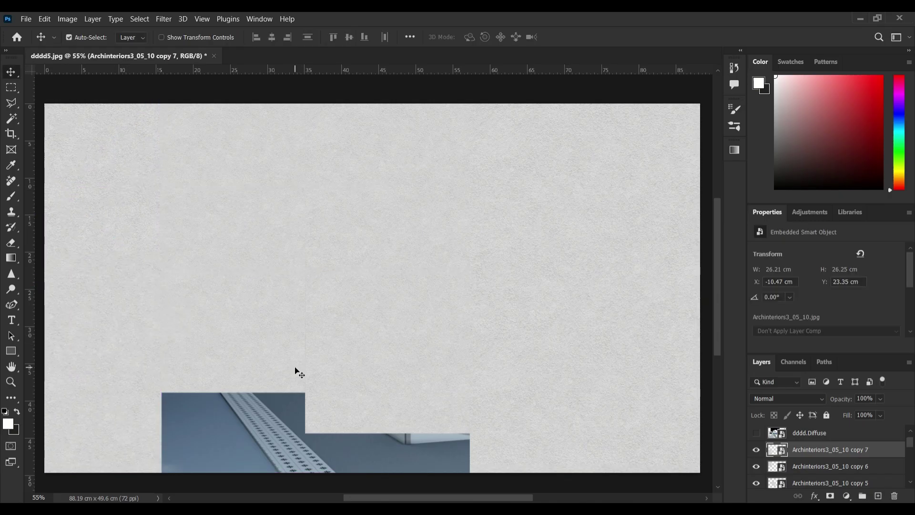
Merge all Archinteriors3_05_10 texture tiles into one layer and clip it to the building selection layer
{"action": "scroll", "coordinate": [831, 451], "scroll_direction": "down", "scroll_amount": 3}
{"action": "left_click", "coordinate": [833, 465], "text": "shift"}
{"action": "right_click", "coordinate": [833, 465]}
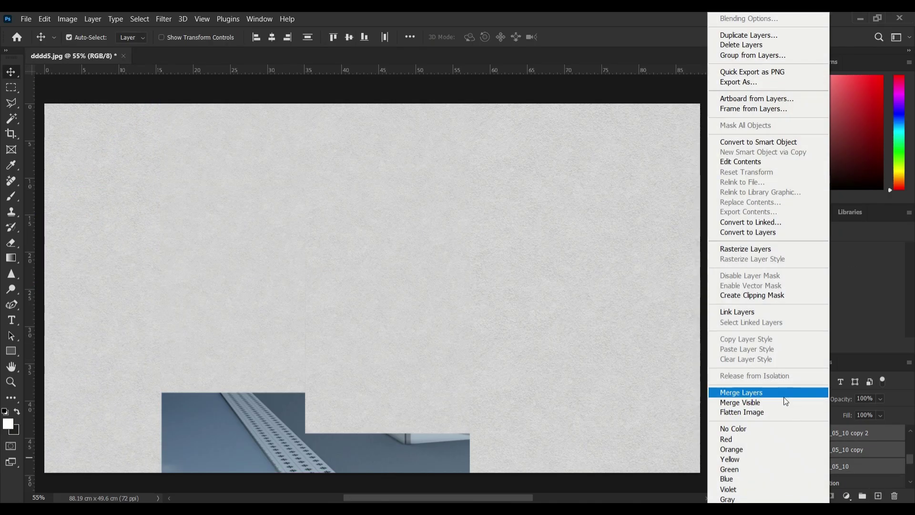
{"action": "left_click", "coordinate": [783, 391]}
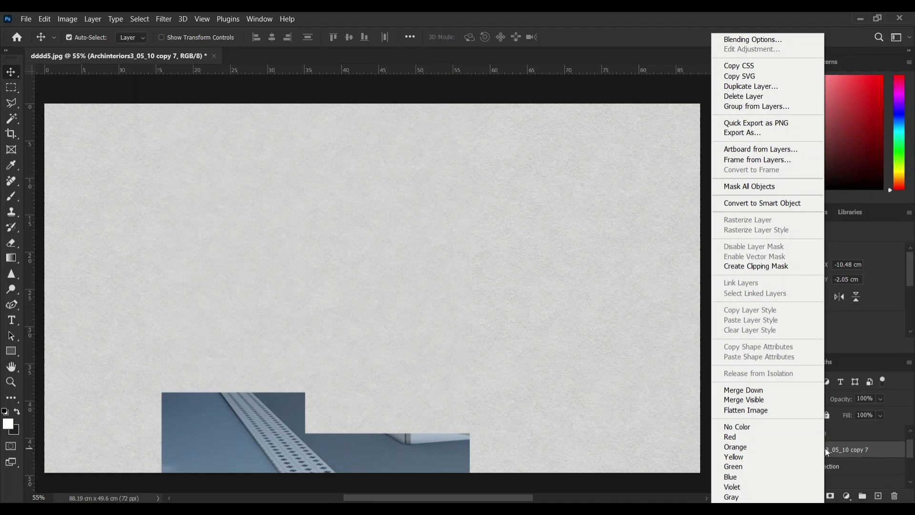
{"action": "left_click", "coordinate": [756, 266]}
Blend the merged plaster texture with Linear Burn at 59% opacity and group it with building selection as Building
{"action": "left_click", "coordinate": [800, 399]}
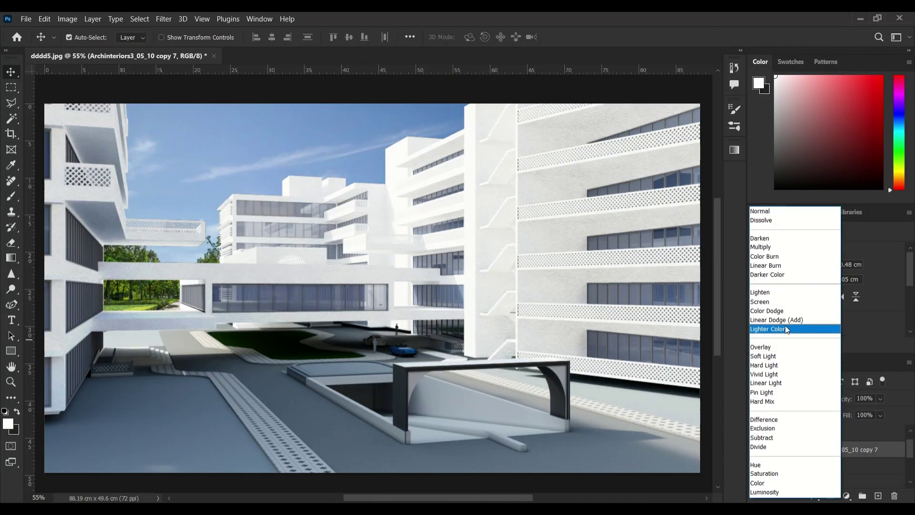
{"action": "left_click", "coordinate": [768, 266]}
{"action": "left_click_drag", "start_coordinate": [875, 413], "coordinate": [870, 415]}
{"action": "left_click", "coordinate": [841, 449]}
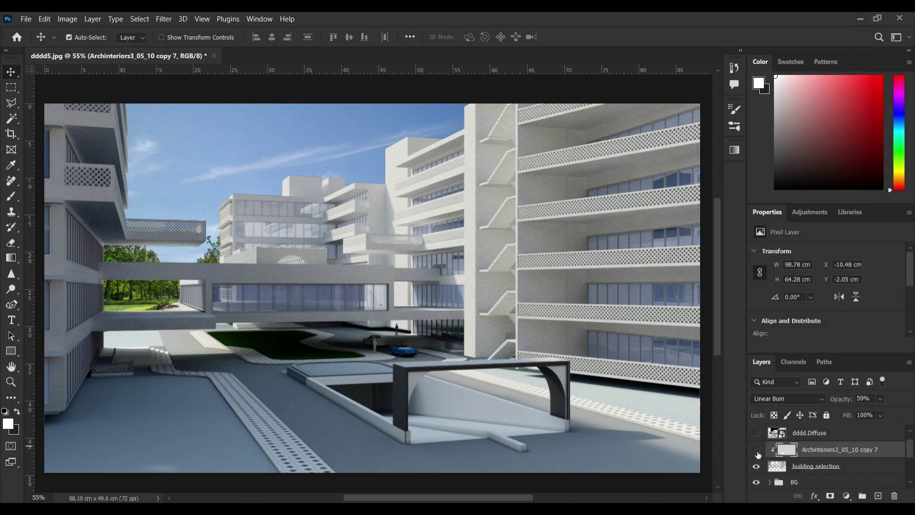
{"action": "left_click", "coordinate": [757, 453]}
{"action": "left_click", "coordinate": [758, 454]}
{"action": "left_click", "coordinate": [818, 466], "text": "shift"}
{"action": "key", "text": "ctrl+g"}
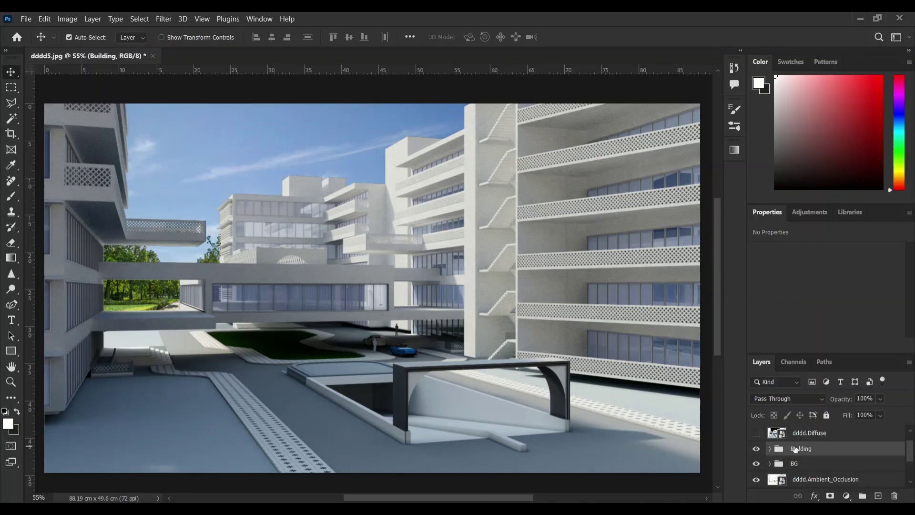
Show the Diffuse layer and select its grey road area with the Magic Wand
{"action": "scroll", "coordinate": [771, 443], "scroll_direction": "up", "scroll_amount": 1}
{"action": "left_click", "coordinate": [756, 450]}
{"action": "left_click", "coordinate": [808, 450]}
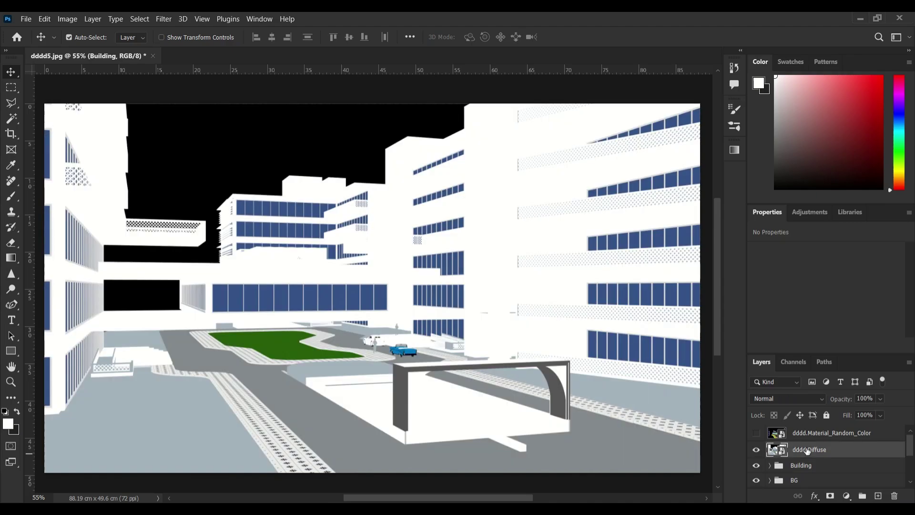
{"action": "key", "text": "w"}
{"action": "left_click", "coordinate": [289, 397]}
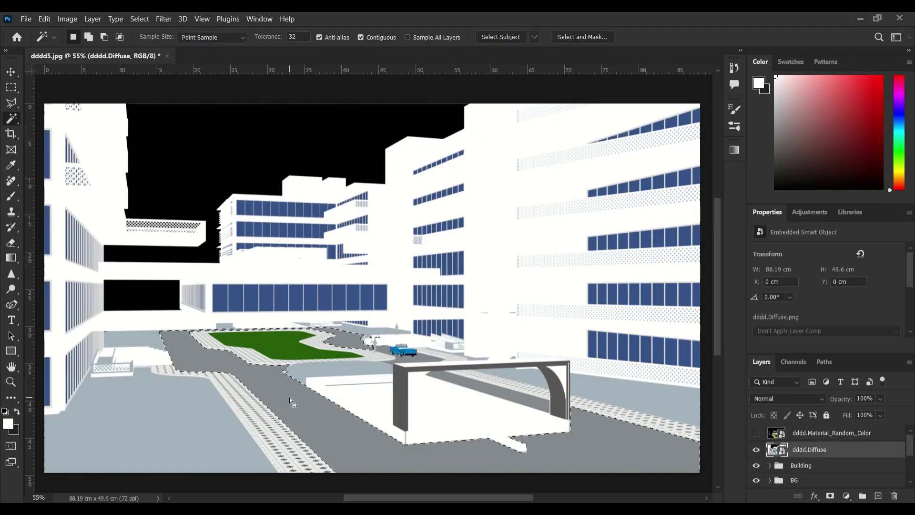
Copy the selected road area from Layer 1 to a new layer named floor selection
{"action": "scroll", "coordinate": [820, 480], "scroll_direction": "down", "scroll_amount": 3}
{"action": "left_click", "coordinate": [808, 464]}
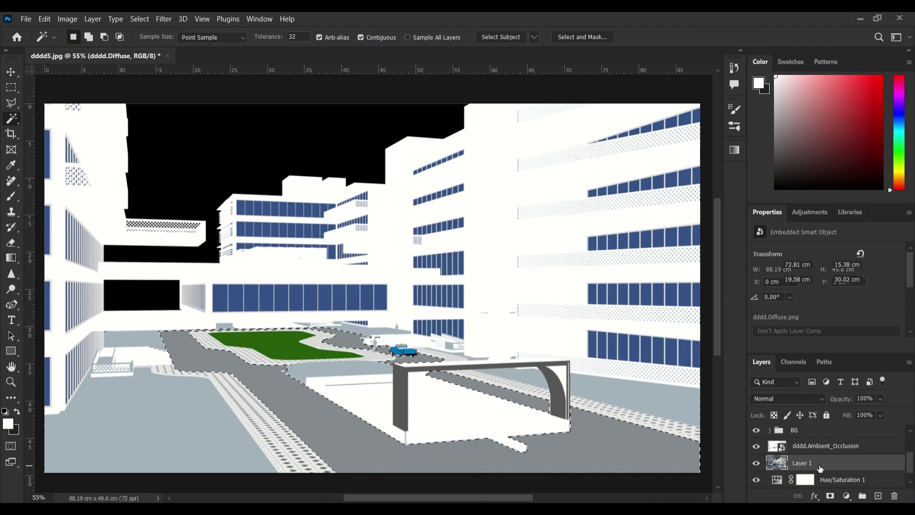
{"action": "key", "text": "ctrl+d"}
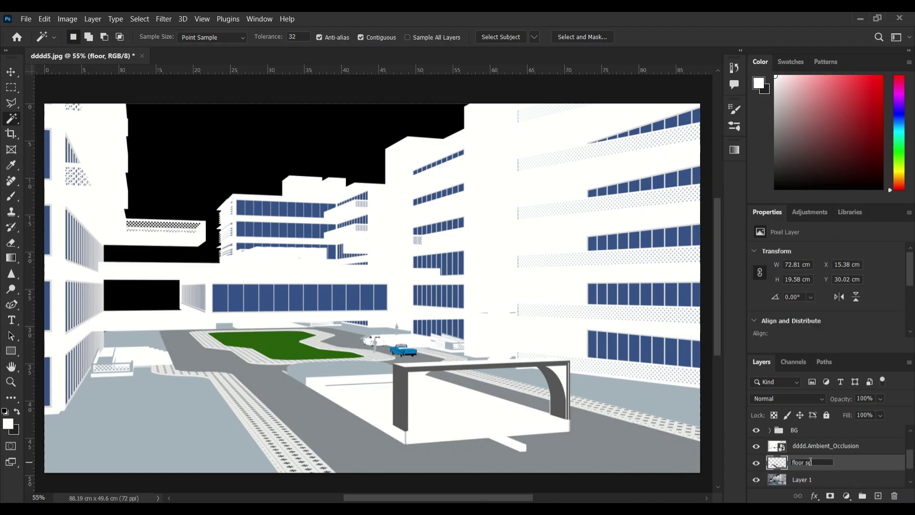
{"action": "type", "text": "ion"}
{"action": "key", "text": "Return"}
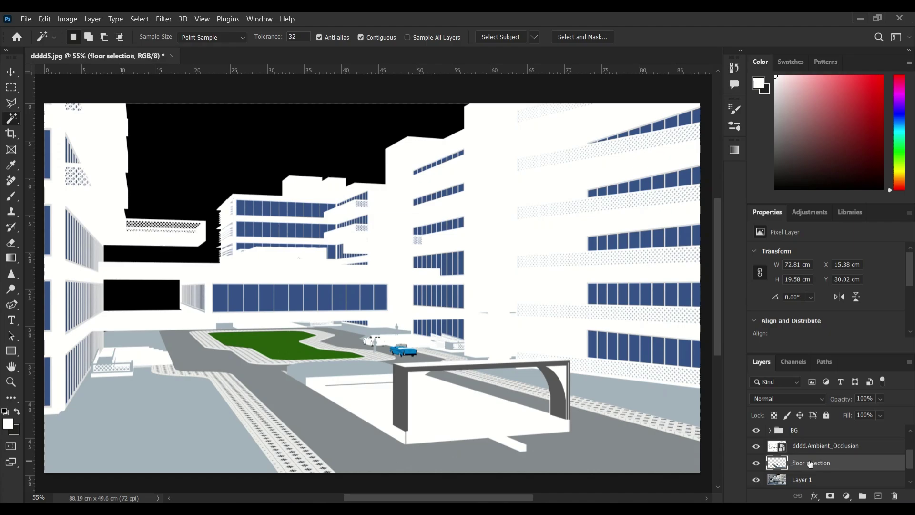
Move the floor selection layer above the Building group and hide the Diffuse layer
{"action": "scroll", "coordinate": [811, 464], "scroll_direction": "up", "scroll_amount": 3}
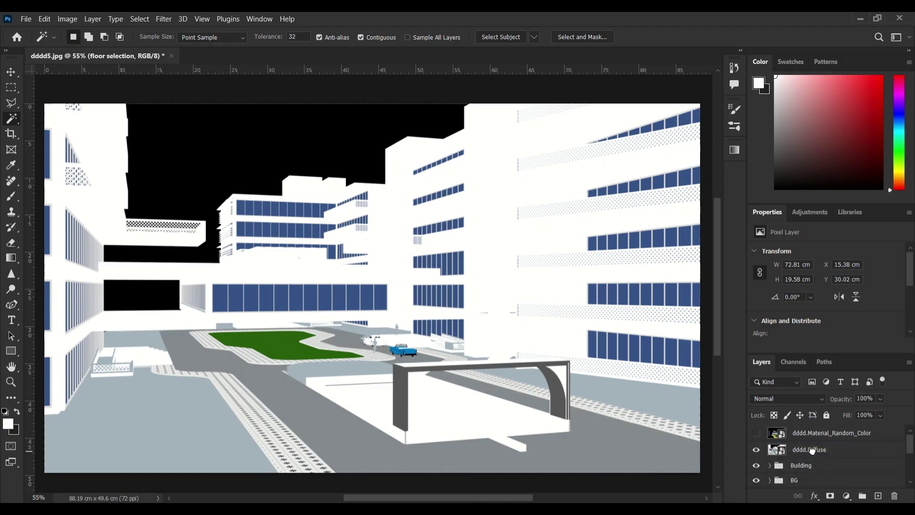
{"action": "left_click_drag", "start_coordinate": [812, 451], "coordinate": [811, 463]}
{"action": "left_click", "coordinate": [756, 449]}
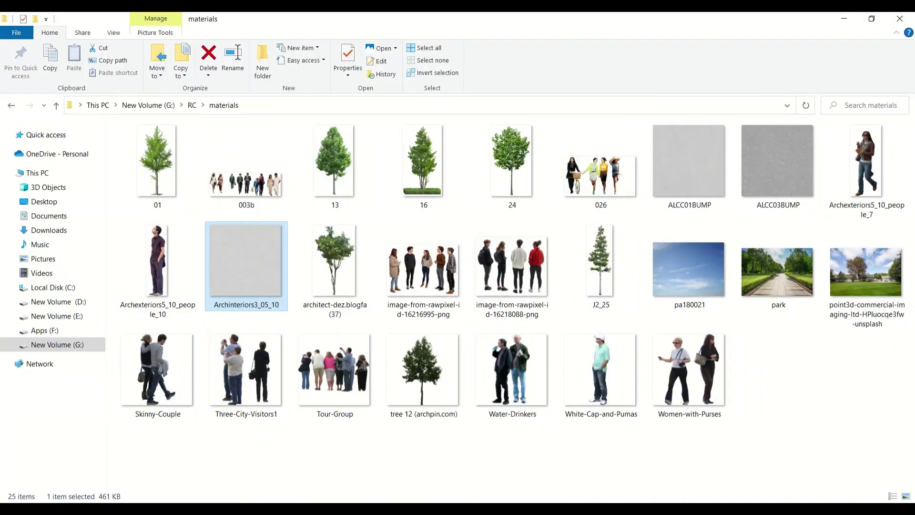
Place the ALCC03BUMP texture above floor selection, scaled to about 35.5 cm square and positioned over the right part of the road
{"action": "left_click", "coordinate": [772, 162]}
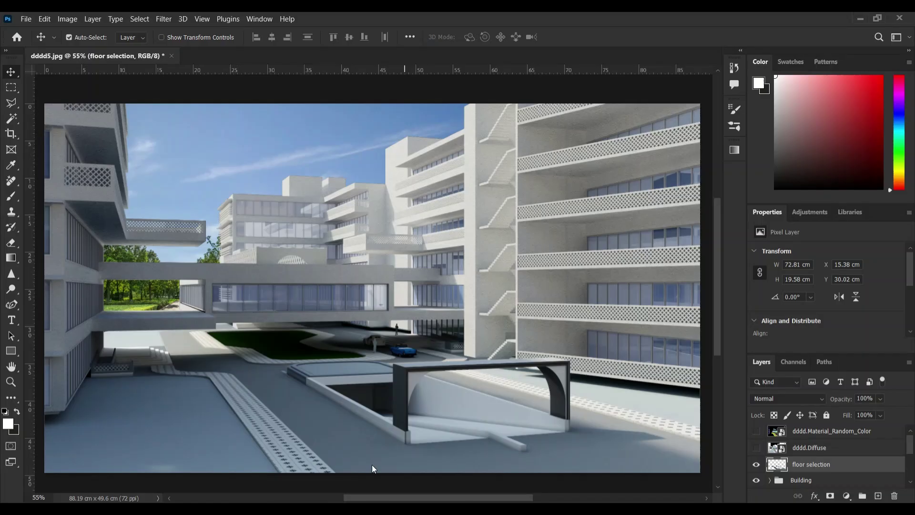
{"action": "left_click_drag", "start_coordinate": [372, 465], "coordinate": [491, 376]}
{"action": "left_click_drag", "start_coordinate": [529, 446], "coordinate": [478, 394]}
{"action": "left_click_drag", "start_coordinate": [379, 332], "coordinate": [568, 406]}
{"action": "left_click_drag", "start_coordinate": [487, 371], "coordinate": [528, 380]}
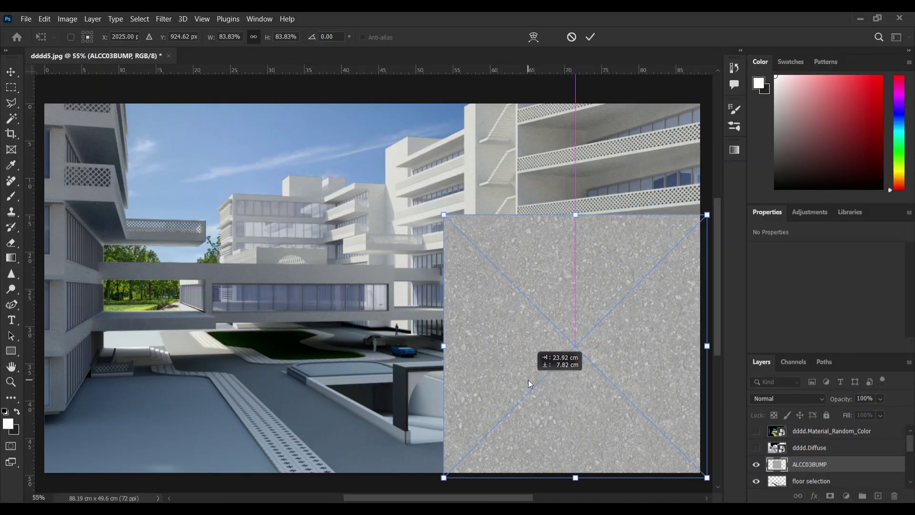
{"action": "key", "text": "Return"}
Duplicate the ALCC03BUMP texture, set the copy alongside it to the left, and merge both into one layer
{"action": "key", "text": "ctrl+j"}
{"action": "left_click_drag", "start_coordinate": [549, 351], "coordinate": [288, 351]}
{"action": "scroll", "coordinate": [805, 457], "scroll_direction": "down", "scroll_amount": 1}
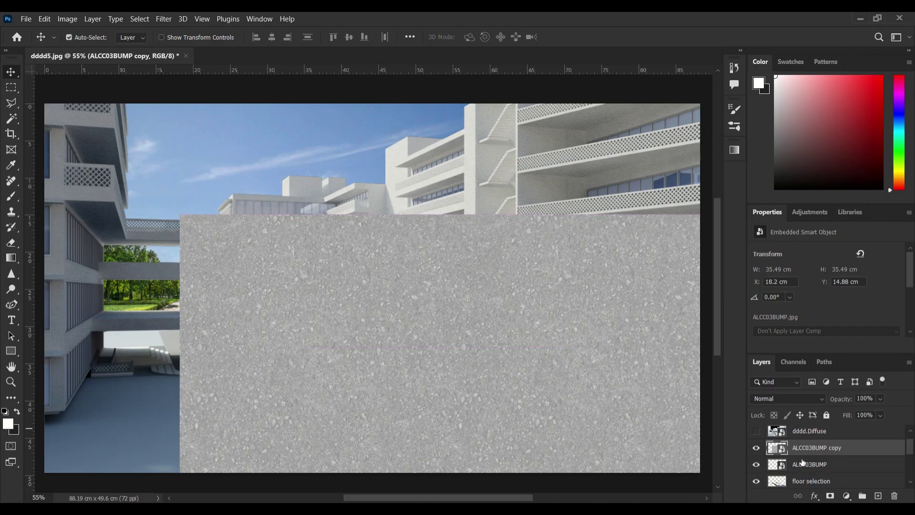
{"action": "left_click", "coordinate": [807, 458], "text": "ctrl"}
{"action": "right_click", "coordinate": [807, 458]}
{"action": "left_click", "coordinate": [716, 390]}
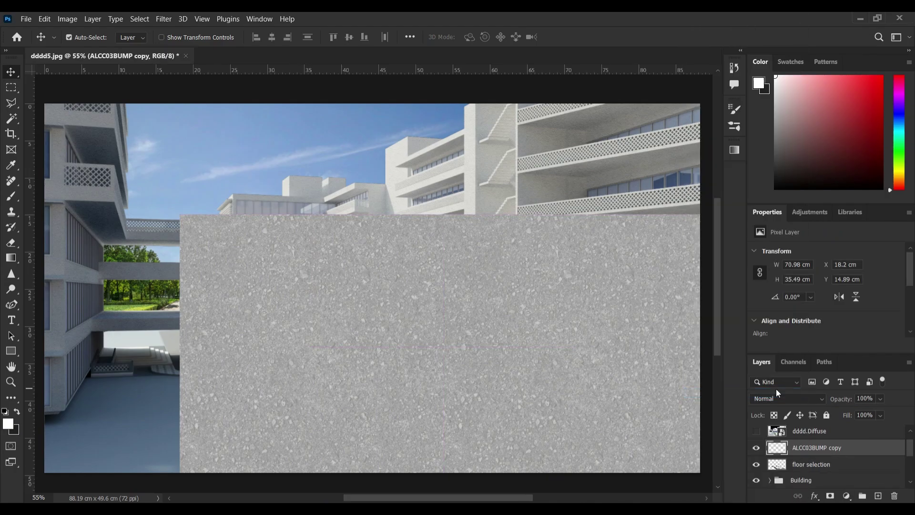
Enlarge the merged road texture to about 72.9 by 36.5 cm so it spans the width of the floor selection
{"action": "key", "text": "ctrl+t"}
{"action": "left_click_drag", "start_coordinate": [180, 346], "coordinate": [159, 346]}
{"action": "left_click_drag", "start_coordinate": [384, 380], "coordinate": [377, 372]}
{"action": "left_click_drag", "start_coordinate": [153, 337], "coordinate": [159, 337]}
{"action": "key", "text": "Return"}
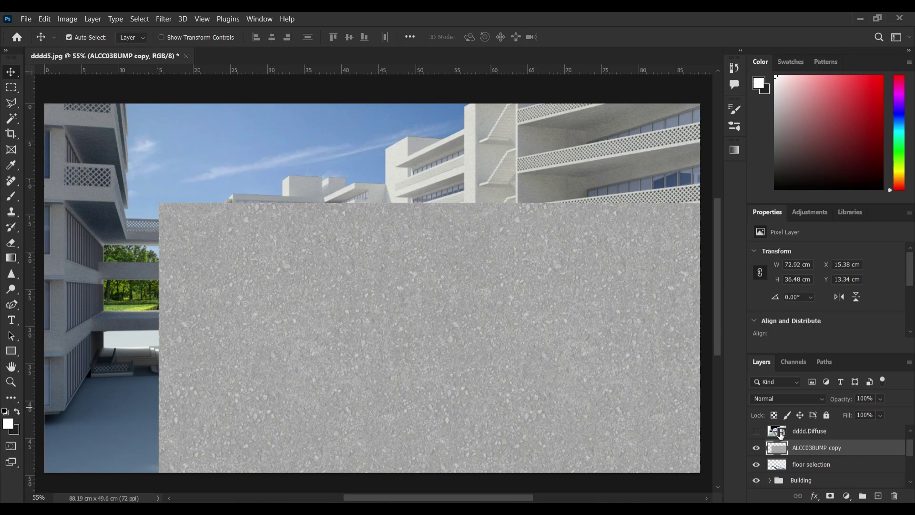
Clip the road texture to the floor selection layer and set its blend mode to Overlay
{"action": "right_click", "coordinate": [800, 449]}
{"action": "left_click", "coordinate": [831, 266]}
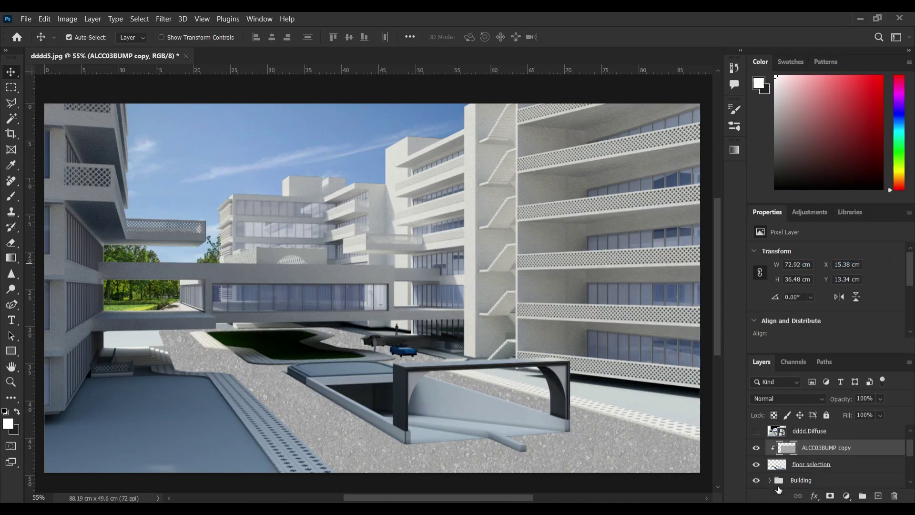
{"action": "left_click", "coordinate": [799, 400]}
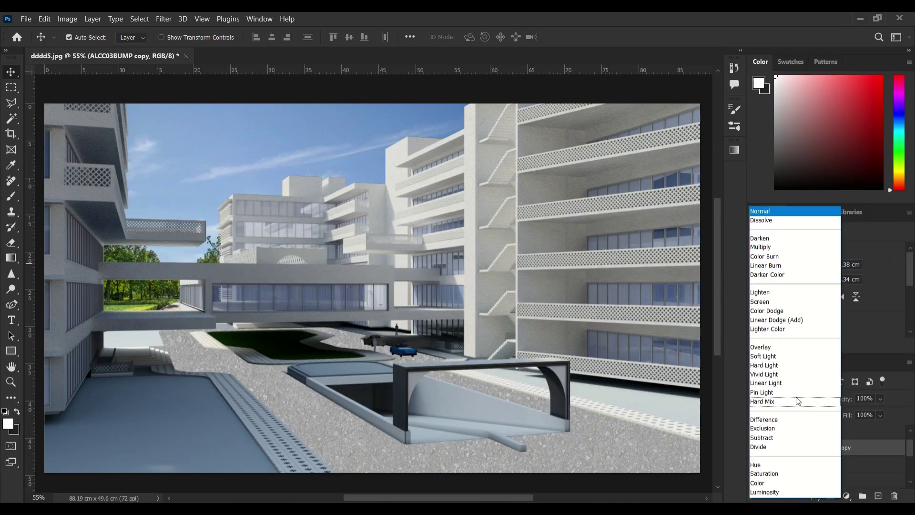
{"action": "left_click", "coordinate": [781, 347]}
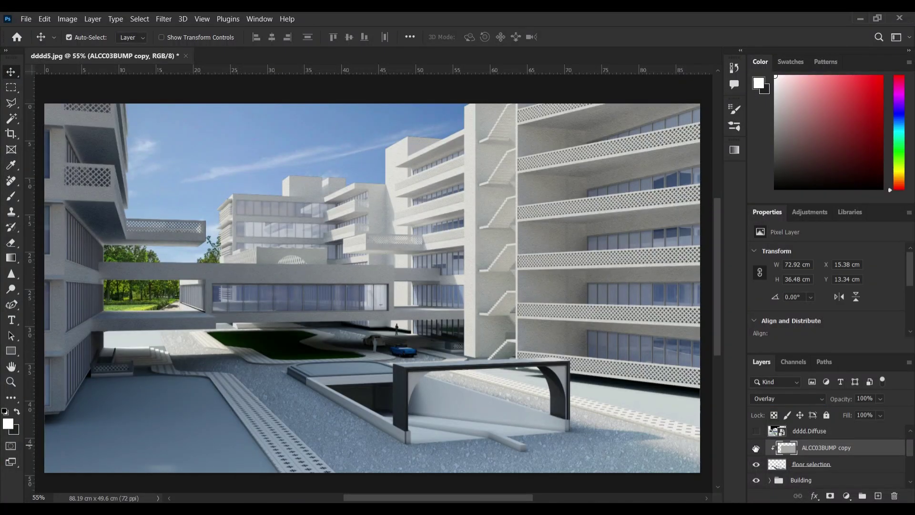
Group the road texture with the floor selection layer and name the group floor
{"action": "left_click", "coordinate": [805, 464], "text": "shift"}
{"action": "key", "text": "ctrl+g"}
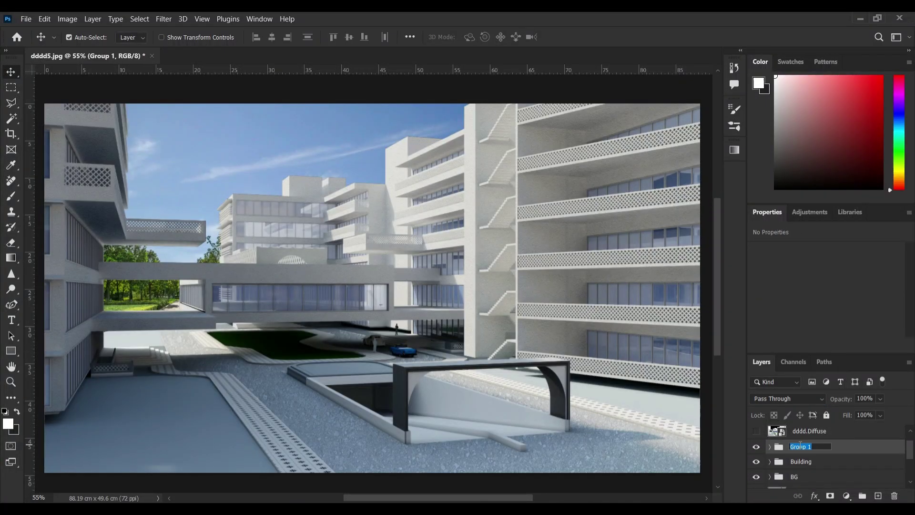
{"action": "double_click", "coordinate": [801, 446]}
{"action": "type", "text": "floor"}
{"action": "key", "text": "Return"}
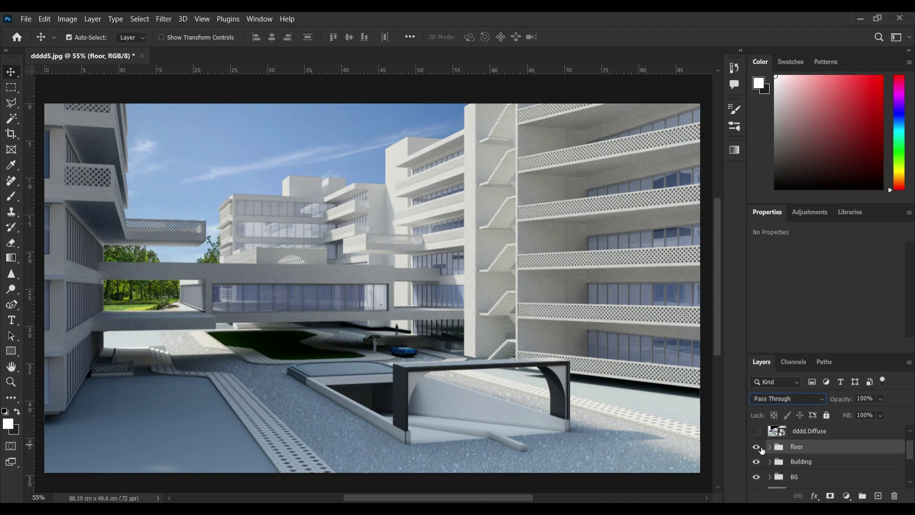
Show the Diffuse layer and select its green lawn and light blue-grey ground areas with the Magic Wand
{"action": "left_click", "coordinate": [803, 431]}
{"action": "left_click", "coordinate": [756, 431]}
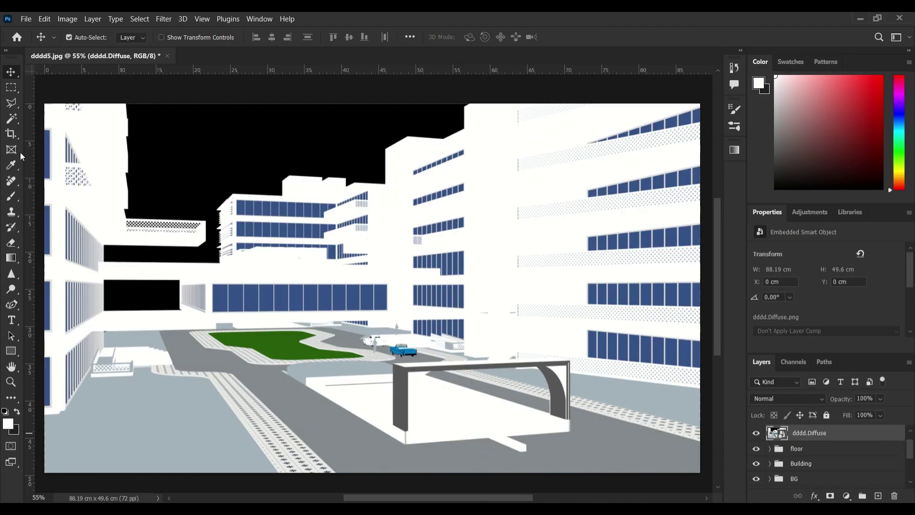
{"action": "left_click", "coordinate": [11, 118]}
{"action": "left_click", "coordinate": [275, 338]}
{"action": "left_click", "coordinate": [134, 341], "text": "shift"}
{"action": "left_click", "coordinate": [605, 397], "text": "shift"}
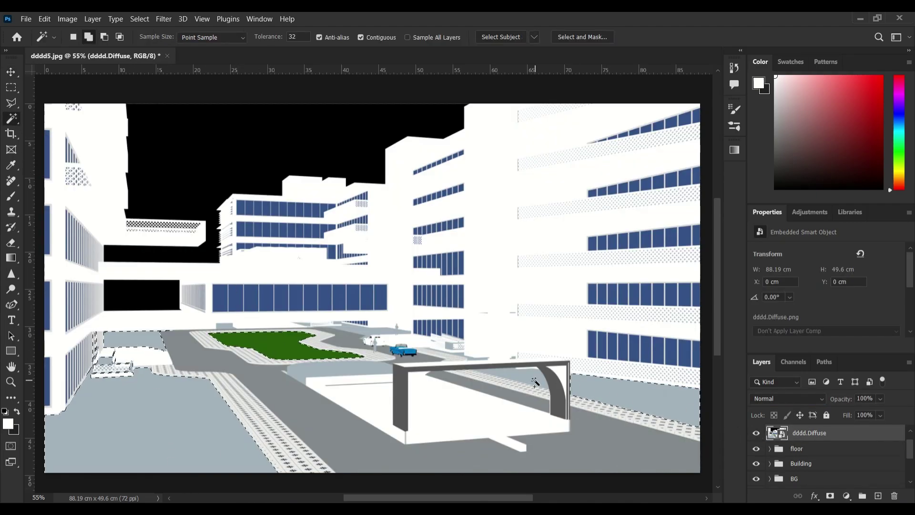
{"action": "left_click", "coordinate": [534, 378], "text": "shift"}
{"action": "left_click", "coordinate": [474, 357], "text": "shift"}
{"action": "left_click", "coordinate": [513, 356], "text": "shift"}
{"action": "left_click", "coordinate": [372, 330], "text": "shift"}
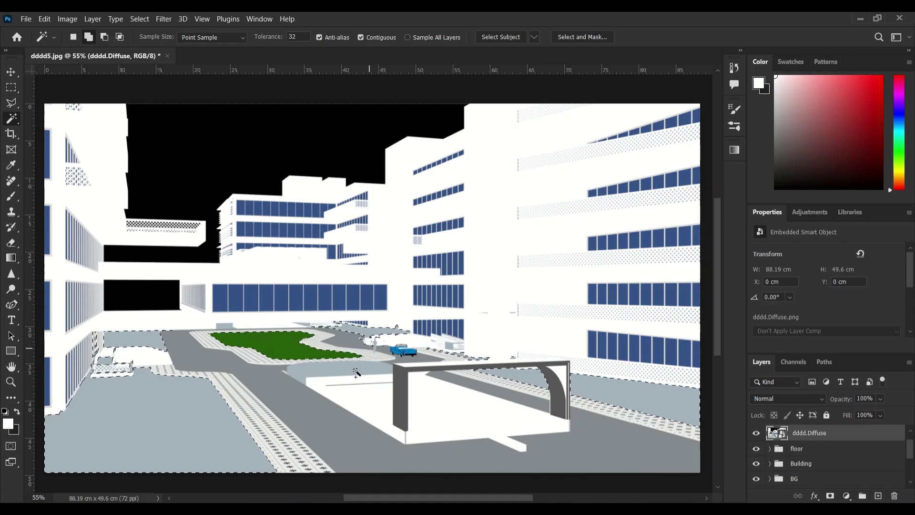
Subtract the sliver beside the left building's base from the selection with the Polygonal Lasso
{"action": "key", "text": "l"}
{"action": "left_click", "coordinate": [87, 368], "text": "alt"}
{"action": "left_click", "coordinate": [105, 348]}
{"action": "left_click", "coordinate": [104, 324]}
{"action": "left_click", "coordinate": [79, 325]}
{"action": "left_click", "coordinate": [88, 367]}
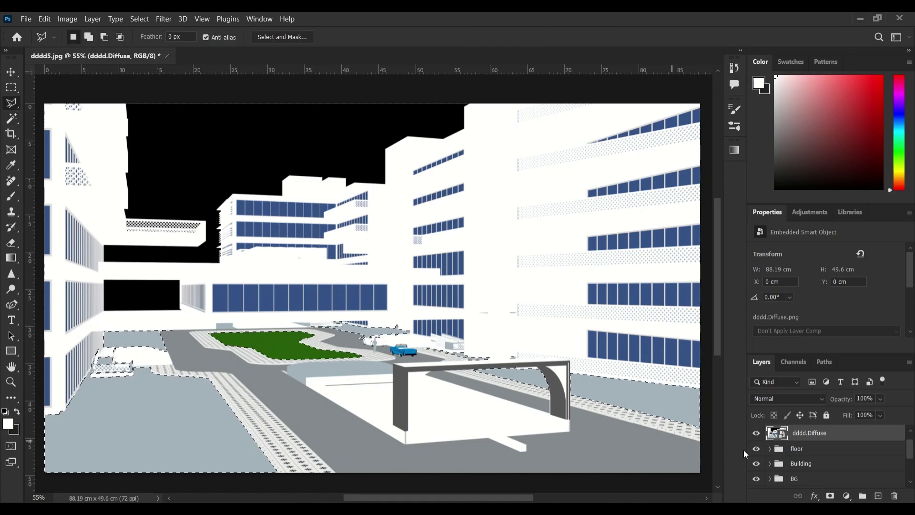
Copy the selected ground from Layer 1 to a new layer named grass selection and move it above the floor group
{"action": "scroll", "coordinate": [806, 442], "scroll_direction": "down", "scroll_amount": 2}
{"action": "scroll", "coordinate": [808, 442], "scroll_direction": "down", "scroll_amount": 1}
{"action": "left_click", "coordinate": [812, 461]}
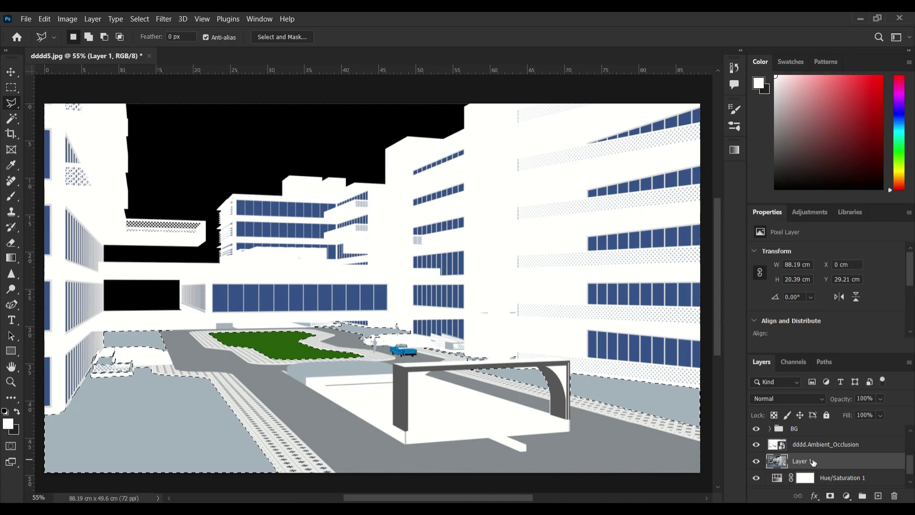
{"action": "key", "text": "ctrl+j"}
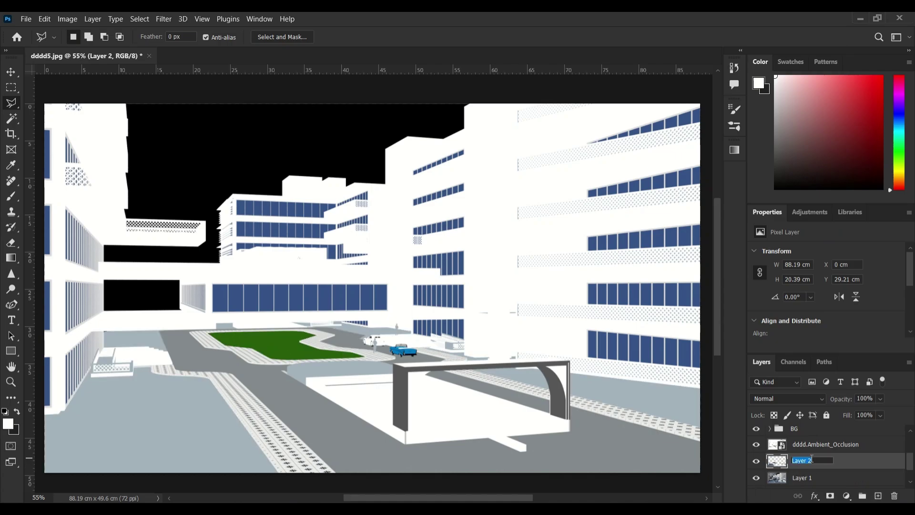
{"action": "left_click", "coordinate": [811, 459]}
{"action": "type", "text": "grass selection"}
{"action": "key", "text": "Return"}
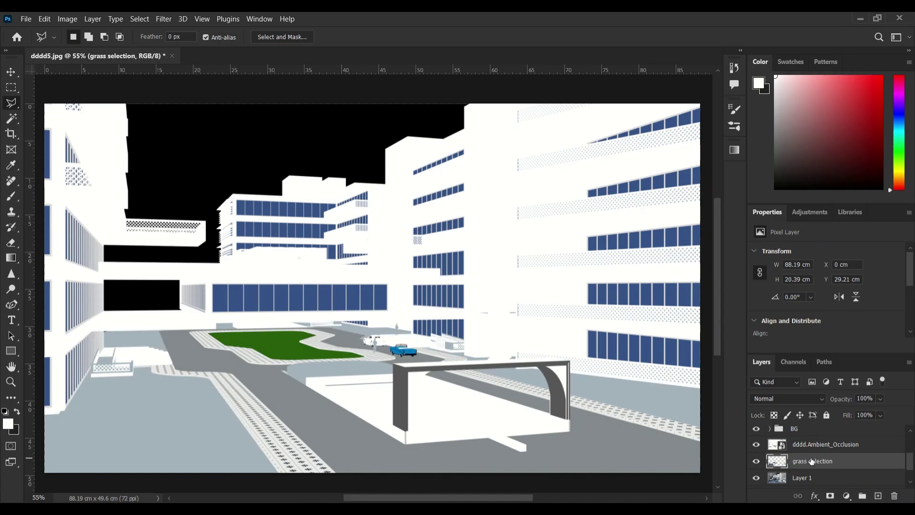
{"action": "left_click_drag", "start_coordinate": [813, 461], "coordinate": [795, 447]}
Place the point3d-commercial-imaging lawn photo from the materials folder above grass selection, scaled to the full canvas width
{"action": "left_click", "coordinate": [419, 509]}
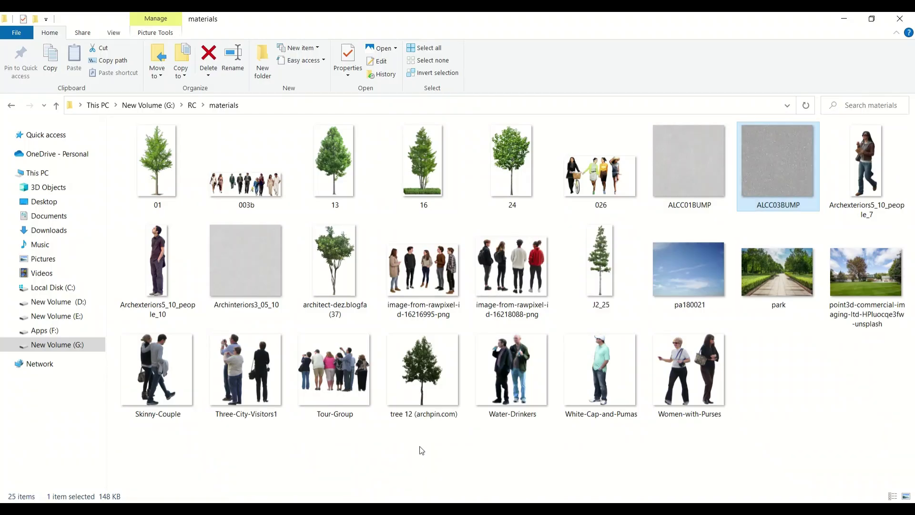
{"action": "left_click", "coordinate": [420, 446]}
{"action": "left_click_drag", "start_coordinate": [882, 275], "coordinate": [388, 404]}
{"action": "left_click_drag", "start_coordinate": [95, 287], "coordinate": [51, 288]}
{"action": "left_click_drag", "start_coordinate": [648, 288], "coordinate": [698, 287]}
{"action": "left_click_drag", "start_coordinate": [60, 287], "coordinate": [46, 287]}
{"action": "left_click_drag", "start_coordinate": [319, 384], "coordinate": [321, 357]}
{"action": "key", "text": "Return"}
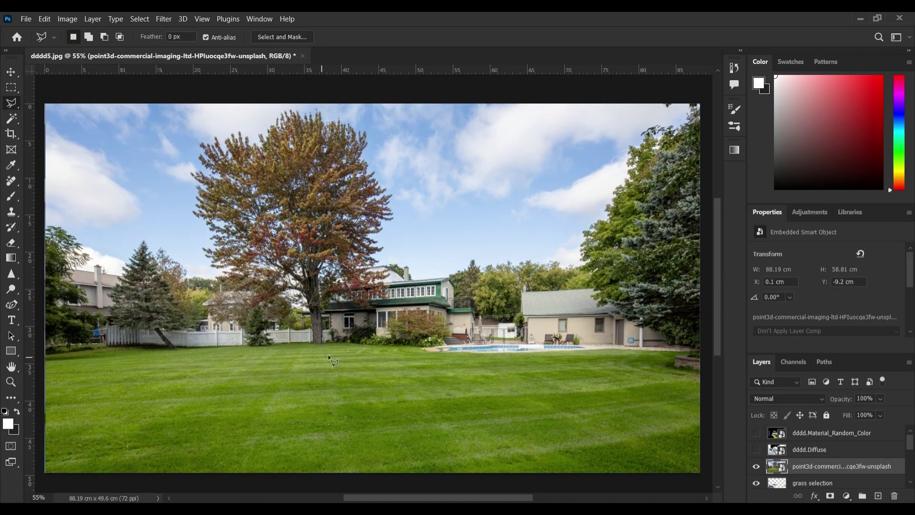
Clip the lawn photo to grass selection, then enlarge it to about 42% and shift it so only lawn fills the areas
{"action": "right_click", "coordinate": [808, 467]}
{"action": "left_click", "coordinate": [730, 295]}
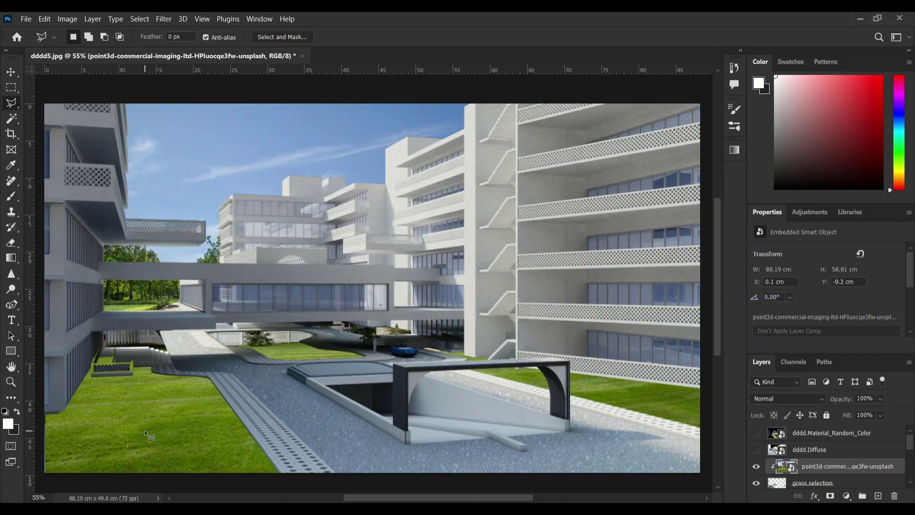
{"action": "key", "text": "ctrl+t"}
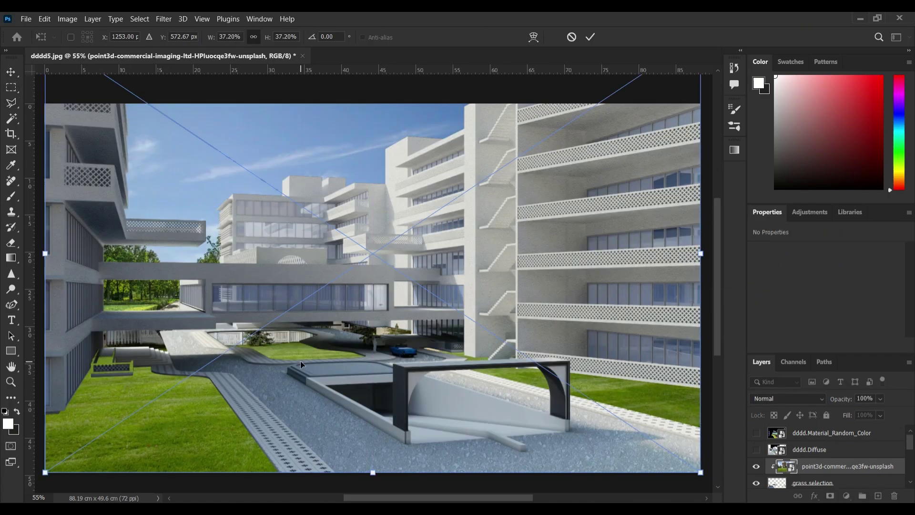
{"action": "left_click_drag", "start_coordinate": [336, 391], "coordinate": [344, 334]}
{"action": "left_click_drag", "start_coordinate": [380, 415], "coordinate": [375, 470]}
{"action": "key", "text": "Return"}
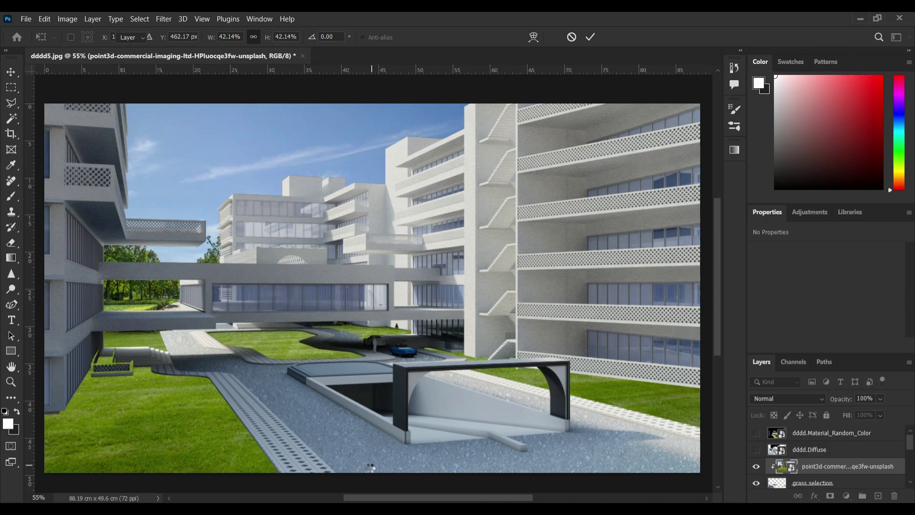
{"action": "key", "text": "Return"}
Set the lawn photo's blend mode to Hard Light and compare the scene with the photo hidden and shown
{"action": "left_click", "coordinate": [756, 466]}
{"action": "left_click", "coordinate": [757, 466]}
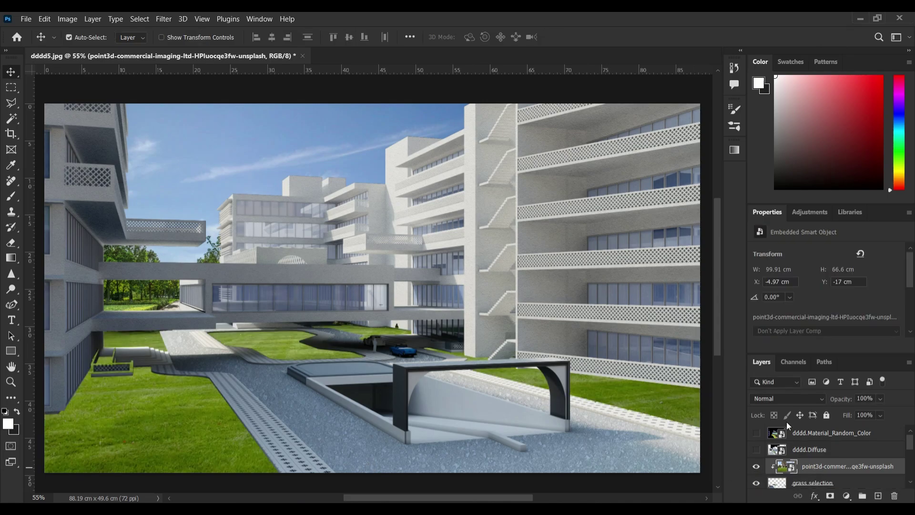
{"action": "left_click", "coordinate": [788, 399]}
{"action": "left_click", "coordinate": [768, 366]}
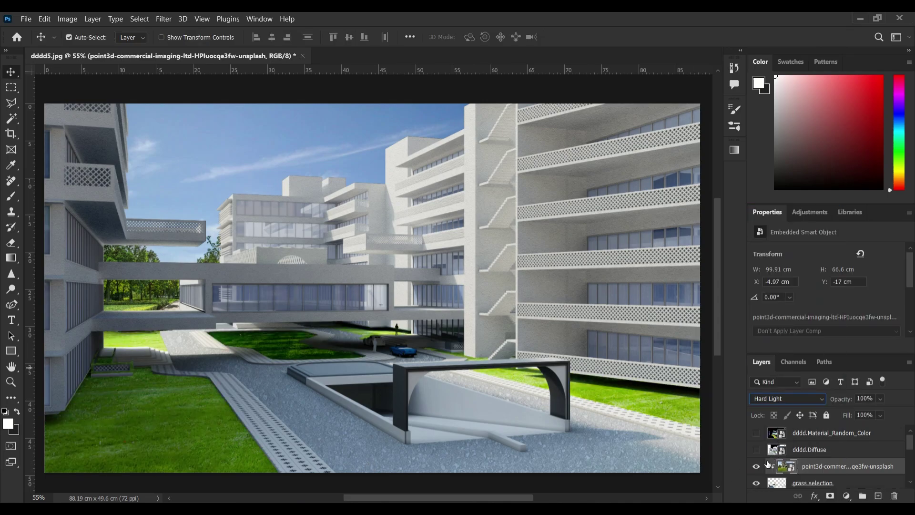
{"action": "left_click", "coordinate": [756, 466]}
{"action": "left_click", "coordinate": [756, 466]}
Group the lawn photo with the grass selection layer and name the group grass
{"action": "key", "text": "ctrl+g"}
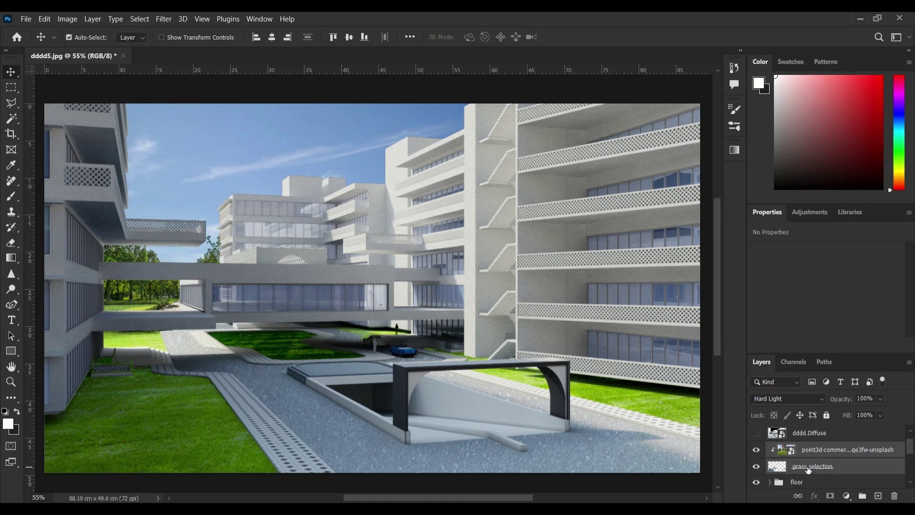
{"action": "type", "text": "grass"}
{"action": "key", "text": "Return"}
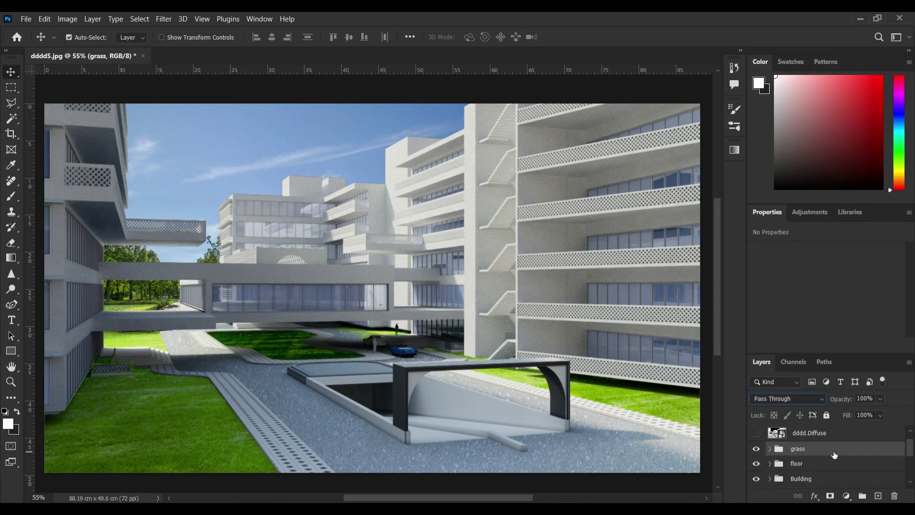
Select the ramp floor under the dark entrance frame on Layer 1 with the Polygonal Lasso, on both sides of the low kerb
{"action": "scroll", "coordinate": [789, 472], "scroll_direction": "down", "scroll_amount": 3}
{"action": "left_click", "coordinate": [789, 475]}
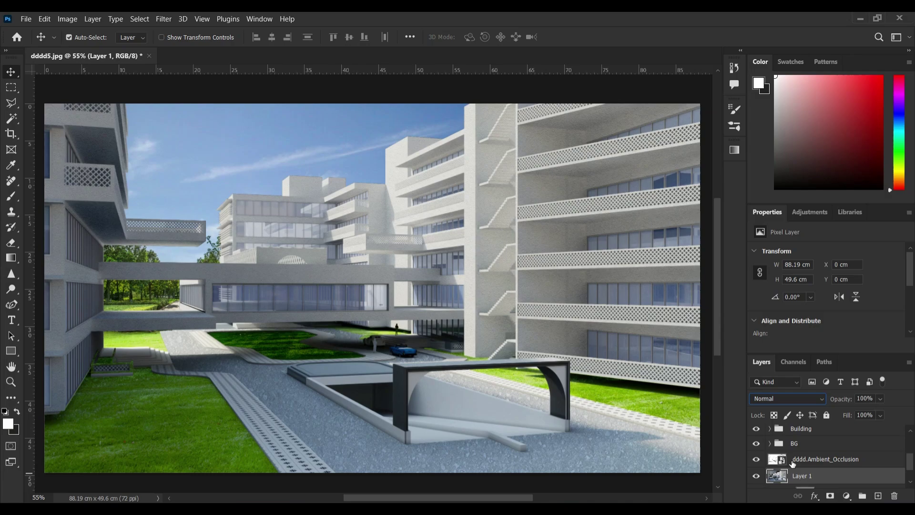
{"action": "left_click", "coordinate": [12, 104]}
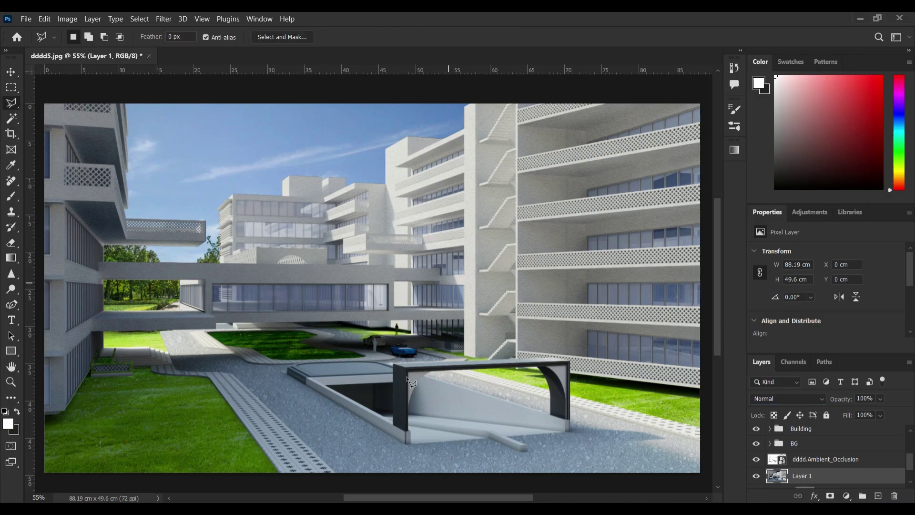
{"action": "left_click", "coordinate": [412, 444]}
{"action": "left_click", "coordinate": [562, 432], "text": "shift"}
{"action": "left_click", "coordinate": [409, 415]}
{"action": "left_click", "coordinate": [409, 419]}
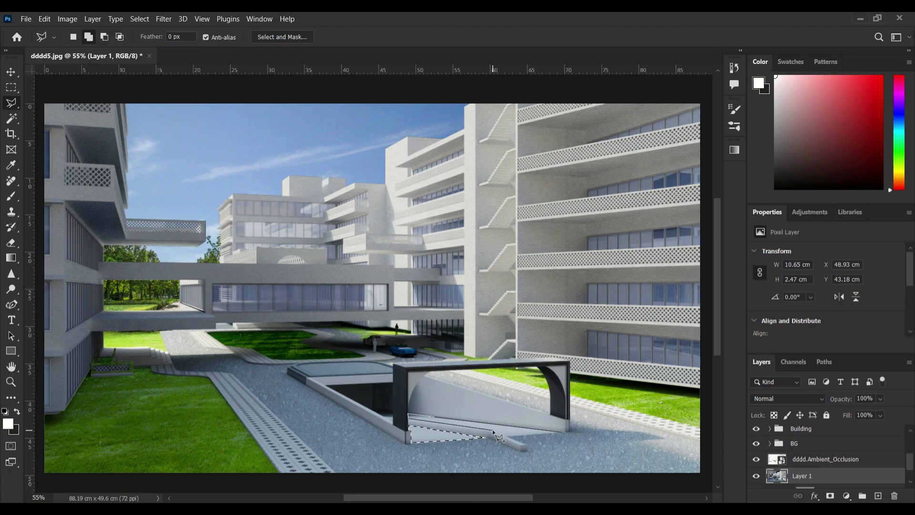
{"action": "left_click", "coordinate": [493, 431]}
{"action": "left_click", "coordinate": [504, 436]}
{"action": "left_click", "coordinate": [563, 432]}
Copy the selected ramp floor to a new layer named slope selection and move it above the grass group
{"action": "key", "text": "ctrl+j"}
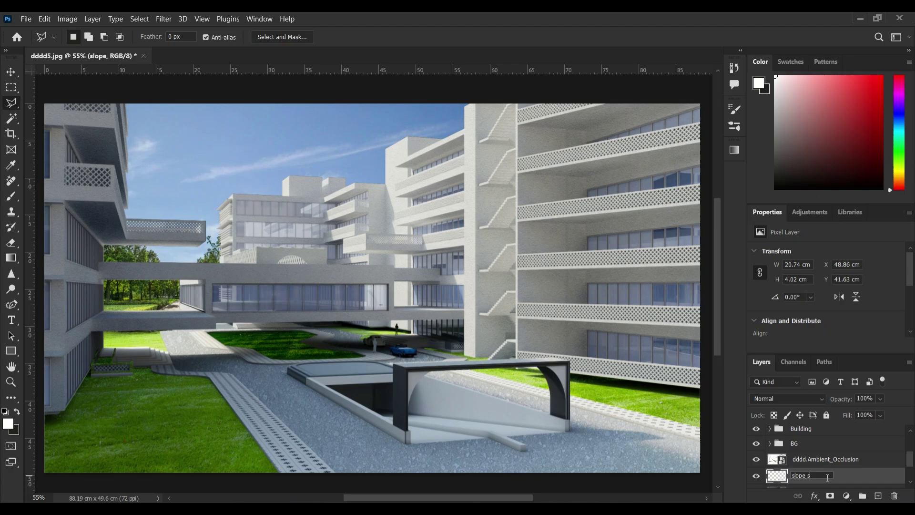
{"action": "type", "text": "ion"}
{"action": "key", "text": "Return"}
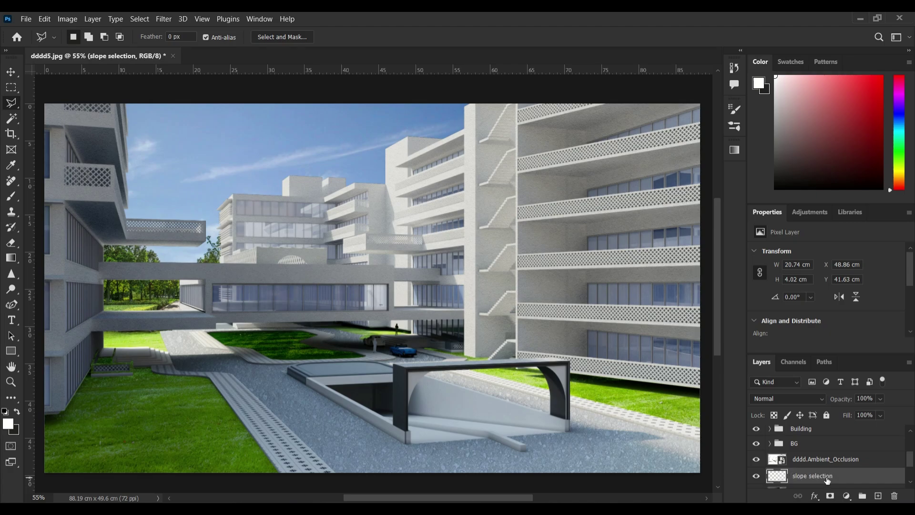
{"action": "left_click_drag", "start_coordinate": [827, 480], "coordinate": [842, 457]}
Place the ALCC01BUMP texture from the materials folder over the ramp, scaled to about 25.5 cm square
{"action": "left_click", "coordinate": [400, 507]}
{"action": "left_click_drag", "start_coordinate": [690, 165], "coordinate": [277, 381]}
{"action": "left_click_drag", "start_coordinate": [215, 288], "coordinate": [356, 292]}
{"action": "left_click_drag", "start_coordinate": [458, 288], "coordinate": [473, 374]}
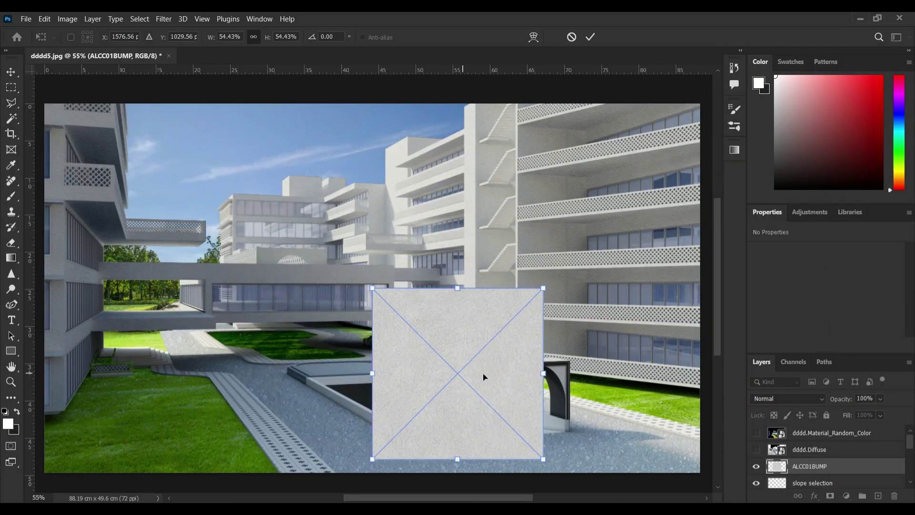
{"action": "key", "text": "Return"}
Clip the ALCC01BUMP texture to slope selection and blend it with Difference at 51% opacity
{"action": "right_click", "coordinate": [819, 471]}
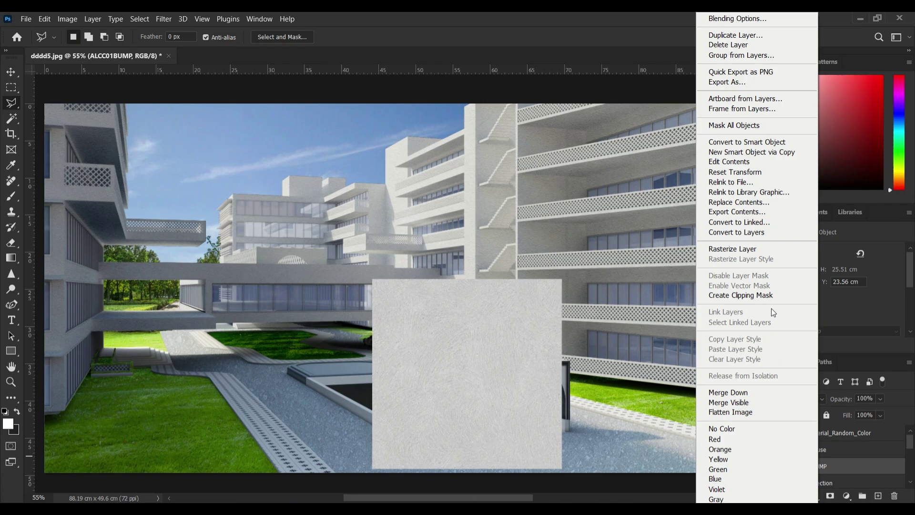
{"action": "left_click", "coordinate": [753, 295]}
{"action": "left_click", "coordinate": [819, 399]}
{"action": "left_click", "coordinate": [810, 406]}
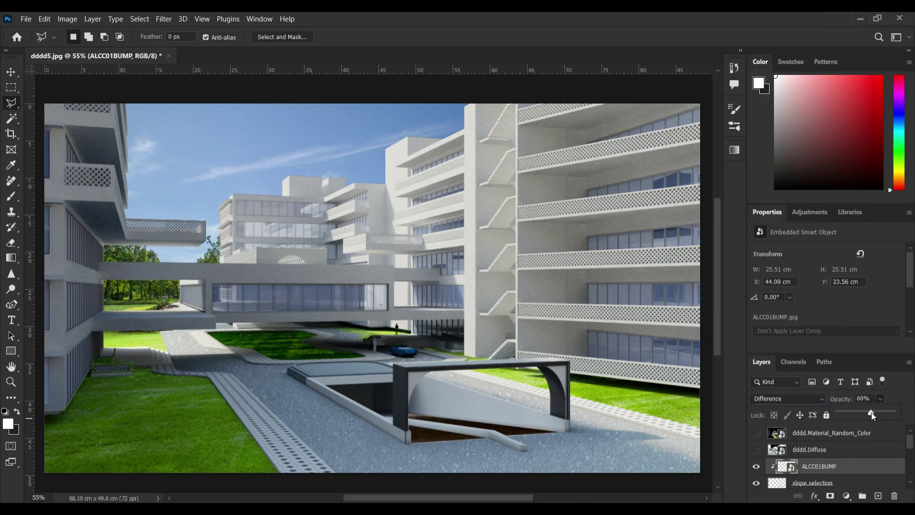
{"action": "mouse_move", "coordinate": [872, 413]}
{"action": "left_mouse_down"}
{"action": "mouse_move", "coordinate": [862, 420]}
{"action": "mouse_move", "coordinate": [867, 411]}
{"action": "left_mouse_up"}
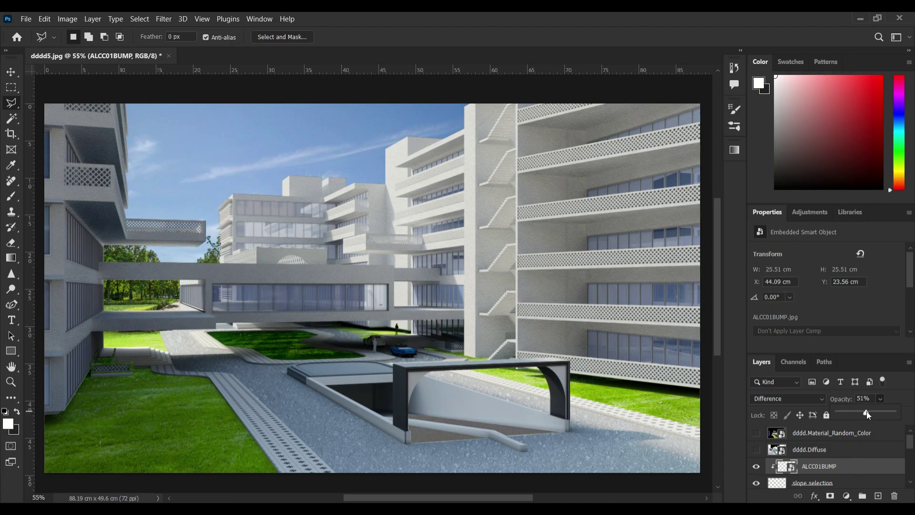
Group the ALCC01BUMP texture with the slope selection layer and name the group slope
{"action": "left_click", "coordinate": [845, 464]}
{"action": "left_click", "coordinate": [826, 483], "text": "shift"}
{"action": "key", "text": "ctrl+g"}
{"action": "left_click", "coordinate": [809, 465]}
{"action": "type", "text": "slope"}
{"action": "key", "text": "Return"}
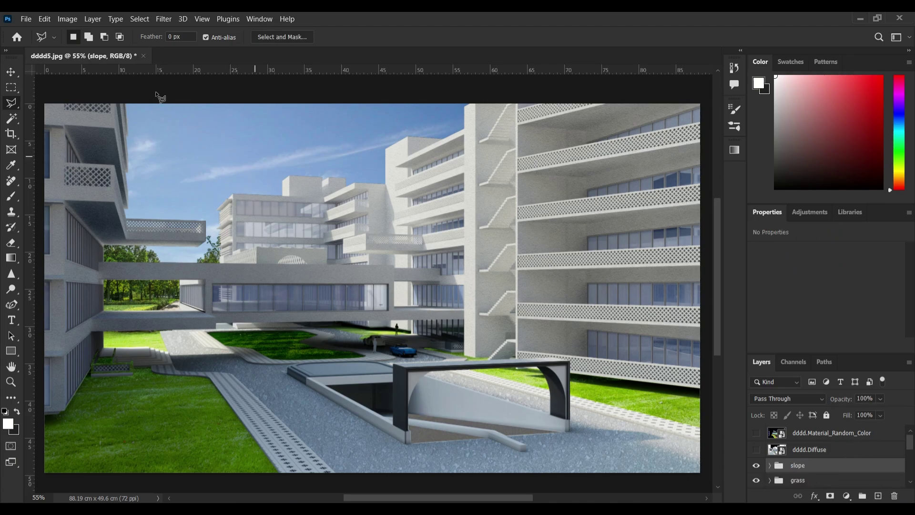
Place tree image 01 from the materials folder at the left lawn's far roadside corner, scaled to 24.07%
{"action": "left_click", "coordinate": [11, 72]}
{"action": "left_click", "coordinate": [441, 509]}
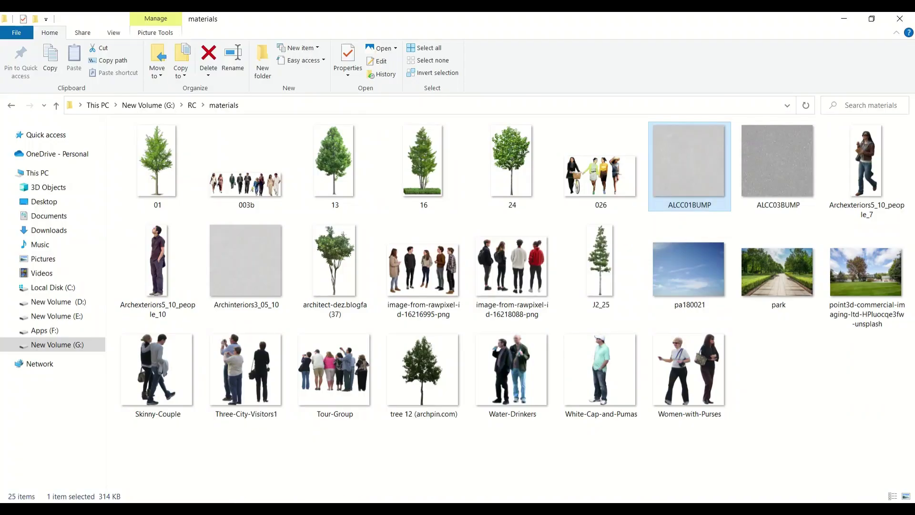
{"action": "left_click", "coordinate": [353, 453]}
{"action": "left_click_drag", "start_coordinate": [152, 150], "coordinate": [212, 368]}
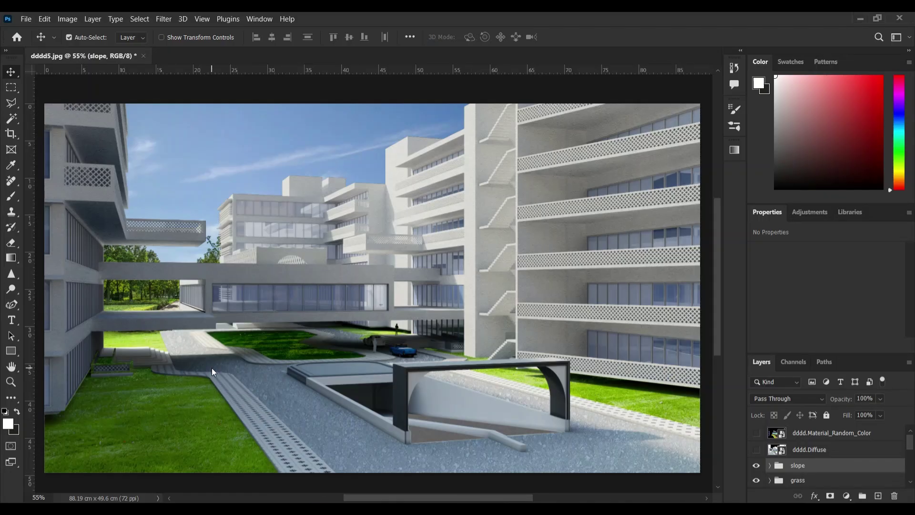
{"action": "left_click_drag", "start_coordinate": [370, 98], "coordinate": [372, 321]}
{"action": "left_click_drag", "start_coordinate": [377, 381], "coordinate": [194, 294]}
{"action": "left_click_drag", "start_coordinate": [191, 228], "coordinate": [195, 296]}
{"action": "key", "text": "Return"}
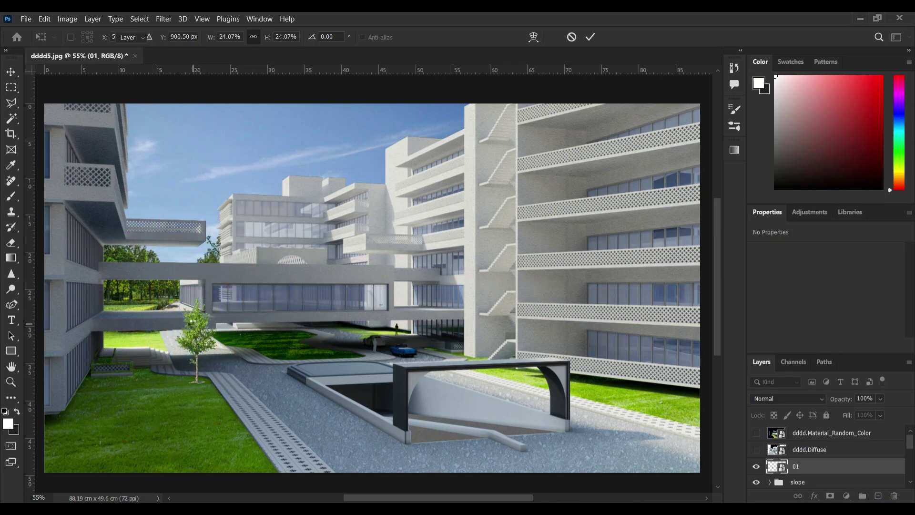
Duplicate tree 01 towards the foreground along the left lawn's road edge and adjust the copies' sizes
{"action": "left_click_drag", "start_coordinate": [198, 332], "coordinate": [264, 428]}
{"action": "key", "text": "ctrl+t"}
{"action": "key", "text": "Return"}
{"action": "key", "text": "ctrl+t"}
{"action": "left_click_drag", "start_coordinate": [241, 434], "coordinate": [234, 434]}
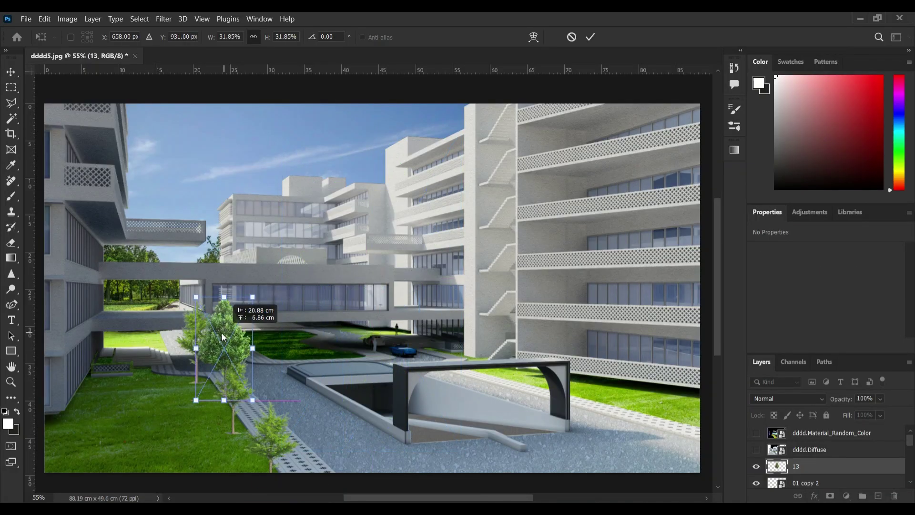
Place tree 13 in the left lawn's tree row, duplicate it nearer the foreground, and order the copy below 01 copy 2
{"action": "key", "text": "Return"}
{"action": "left_click_drag", "start_coordinate": [212, 358], "coordinate": [252, 408]}
{"action": "left_click_drag", "start_coordinate": [804, 466], "coordinate": [802, 444]}
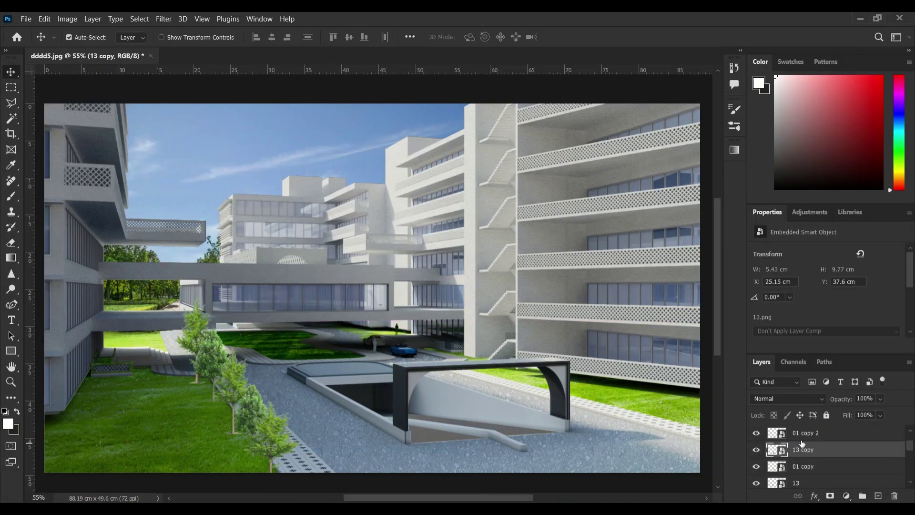
Fine-tune the size and position of 13 copy in the left row and shift the farthest tree slightly down
{"action": "key", "text": "ctrl+t"}
{"action": "left_click_drag", "start_coordinate": [253, 412], "coordinate": [255, 405]}
{"action": "key", "text": "Return"}
{"action": "left_click_drag", "start_coordinate": [196, 332], "coordinate": [194, 340]}
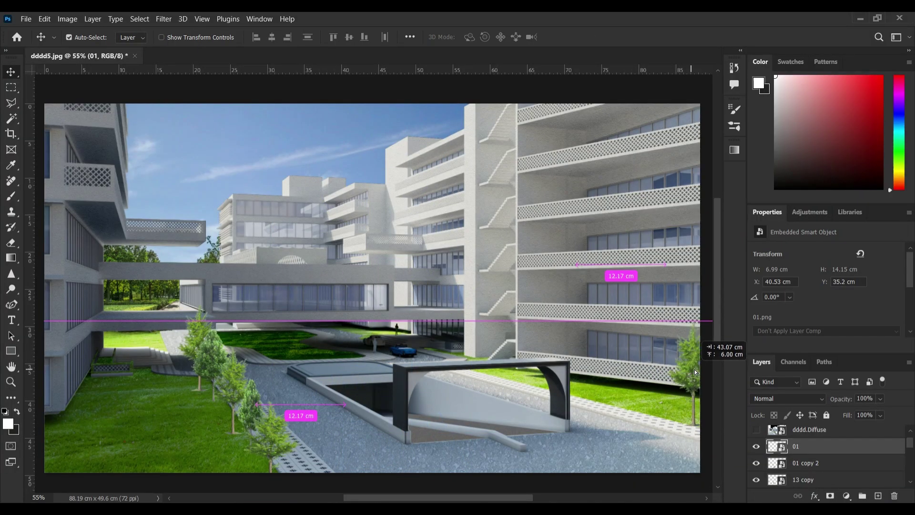
Duplicate tree 01 along the right lawn beside the near building, transforming the copies to smaller sizes with distance
{"action": "left_click_drag", "start_coordinate": [694, 369], "coordinate": [648, 357]}
{"action": "key", "text": "ctrl+t"}
{"action": "left_click_drag", "start_coordinate": [624, 307], "coordinate": [605, 358]}
{"action": "key", "text": "Return"}
{"action": "key", "text": "ctrl+t"}
{"action": "right_click", "coordinate": [608, 368]}
{"action": "left_click", "coordinate": [637, 479]}
{"action": "key", "text": "Return"}
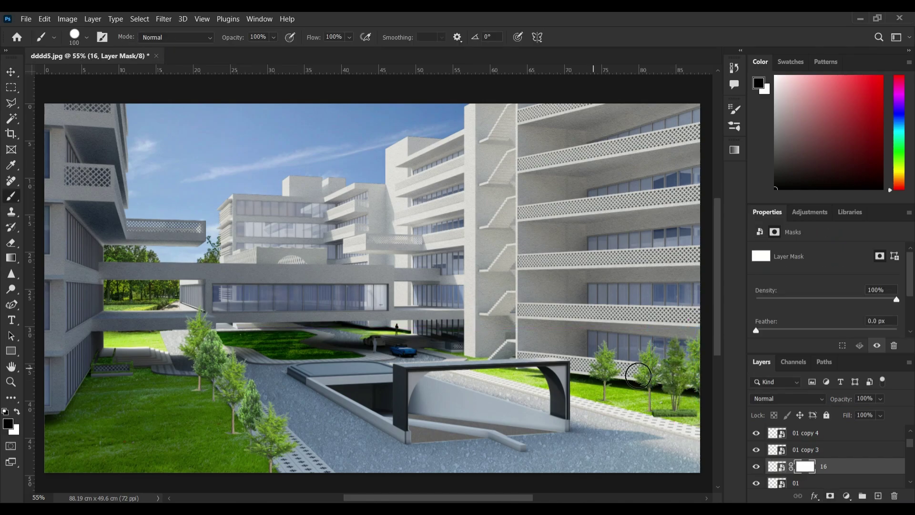
Duplicate the masked tree 16 to just beyond the ramp's entrance frame and mask away the copy's lower part
{"action": "key", "text": "v"}
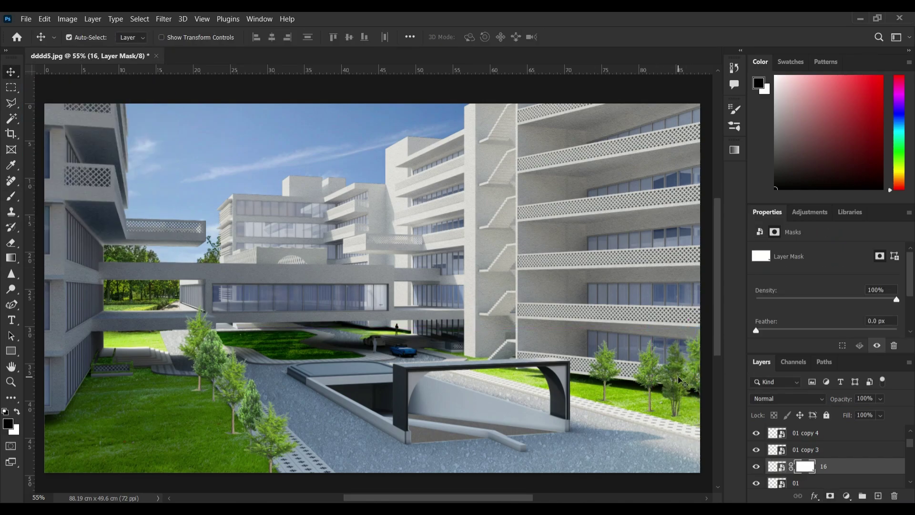
{"action": "mouse_move", "coordinate": [678, 376]}
{"action": "left_mouse_down"}
{"action": "mouse_move", "coordinate": [578, 353]}
{"action": "mouse_move", "coordinate": [579, 343]}
{"action": "left_mouse_up"}
{"action": "key", "text": "b"}
{"action": "left_click_drag", "start_coordinate": [559, 401], "coordinate": [556, 371]}
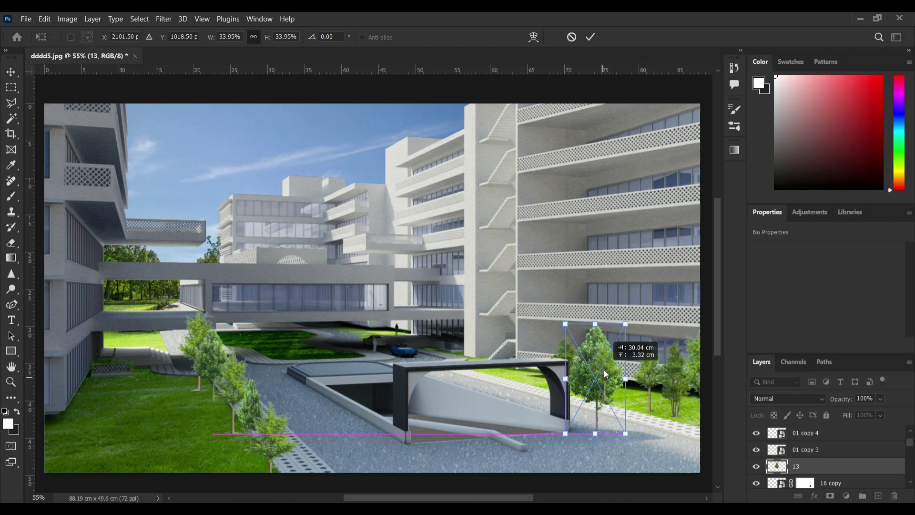
Place tree 13 between the right lawn's trees and scale it to about 4.55 by 8.18 cm
{"action": "key", "text": "Return"}
{"action": "left_click_drag", "start_coordinate": [848, 473], "coordinate": [809, 472]}
{"action": "key", "text": "ctrl+t"}
{"action": "left_click_drag", "start_coordinate": [610, 340], "coordinate": [613, 347]}
{"action": "key", "text": "Return"}
Duplicate tree 13 behind the ramp's entrance frame, resize it, and mask the part overlapping the frame
{"action": "left_click_drag", "start_coordinate": [626, 377], "coordinate": [522, 365]}
{"action": "key", "text": "ctrl+t"}
{"action": "key", "text": "Return"}
{"action": "left_click", "coordinate": [830, 496]}
{"action": "key", "text": "b"}
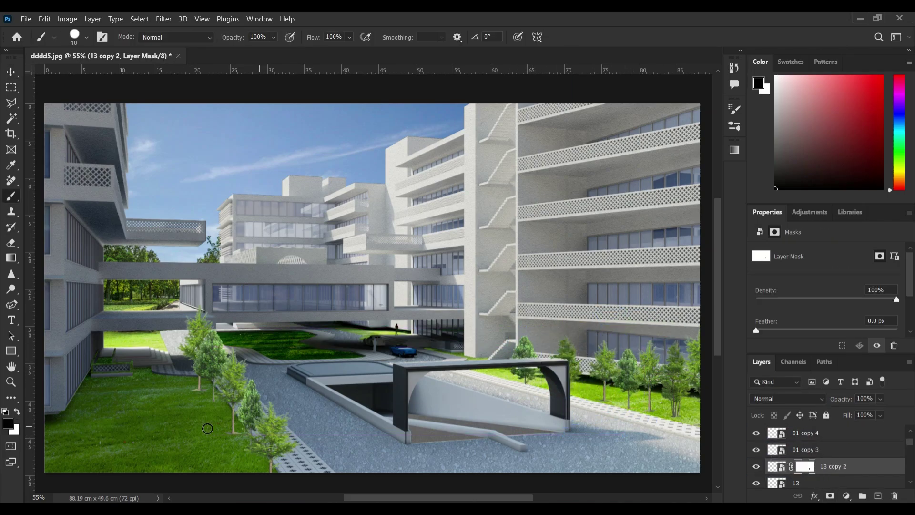
{"action": "key", "text": "x"}
{"action": "key", "text": "v"}
{"action": "key", "text": "alt+bracketleft"}
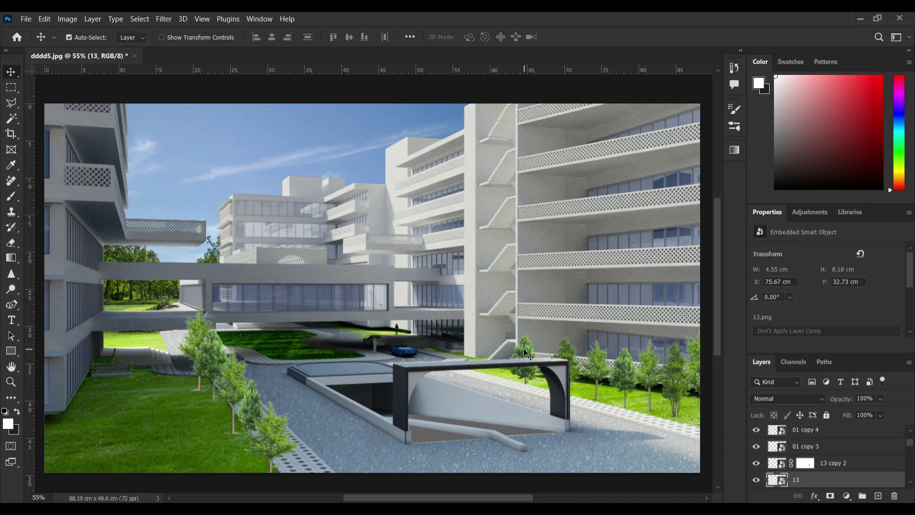
Place a small tree 16 on the central lawn below the bridge and mask away its base
{"action": "left_click_drag", "start_coordinate": [270, 103], "coordinate": [446, 421]}
{"action": "mouse_move", "coordinate": [458, 445]}
{"action": "left_mouse_down"}
{"action": "mouse_move", "coordinate": [306, 333]}
{"action": "mouse_move", "coordinate": [289, 335]}
{"action": "left_mouse_up"}
{"action": "key", "text": "Return"}
{"action": "key", "text": "ctrl+t"}
{"action": "key", "text": "Return"}
{"action": "left_click", "coordinate": [830, 496]}
{"action": "key", "text": "b"}
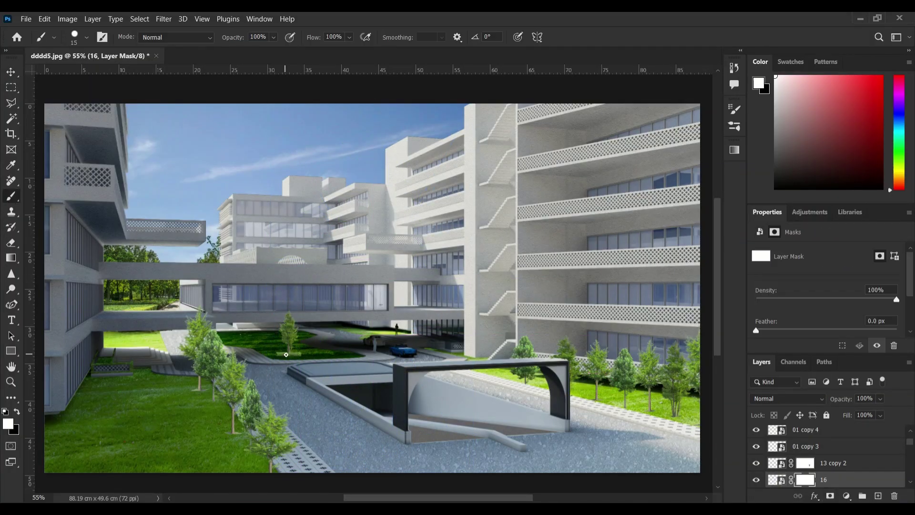
{"action": "key", "text": "v"}
Place tree 12 (archpin.com) above 01 copy 4, rotated 92.32° and scaled to 10.48 by 5.57 cm at the left lawn's foreground edge
{"action": "scroll", "coordinate": [858, 464], "scroll_direction": "up", "scroll_amount": 1}
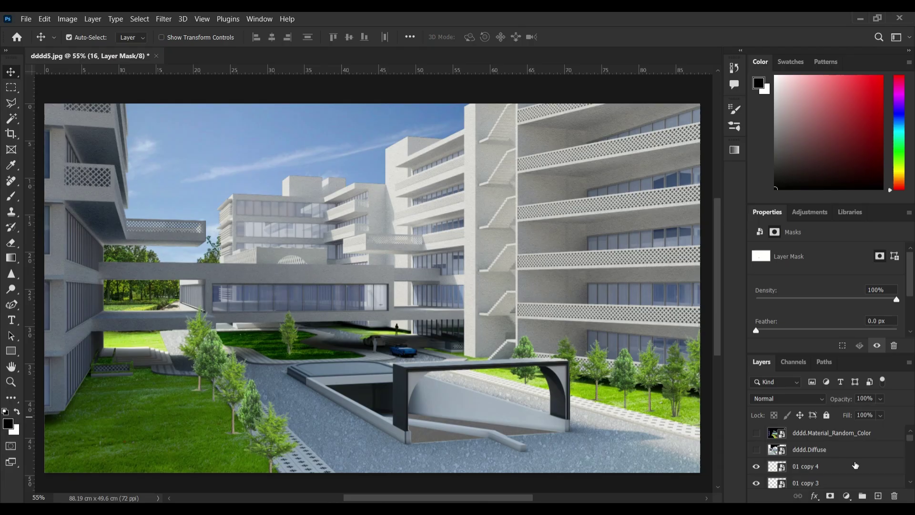
{"action": "left_click", "coordinate": [852, 467]}
{"action": "key", "text": "alt+Tab"}
{"action": "left_click_drag", "start_coordinate": [430, 398], "coordinate": [359, 461]}
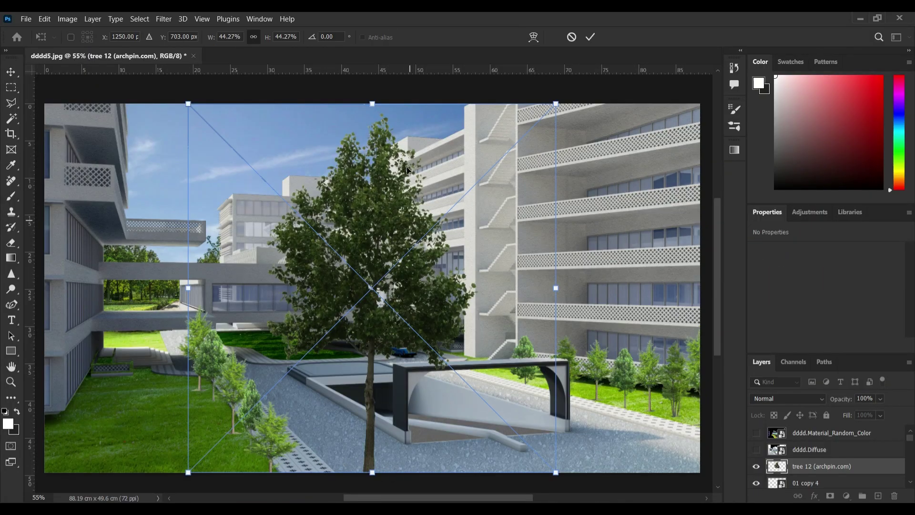
{"action": "left_click_drag", "start_coordinate": [372, 104], "coordinate": [372, 391]}
{"action": "left_click_drag", "start_coordinate": [422, 389], "coordinate": [412, 480]}
{"action": "left_click_drag", "start_coordinate": [394, 424], "coordinate": [359, 461]}
{"action": "key", "text": "Return"}
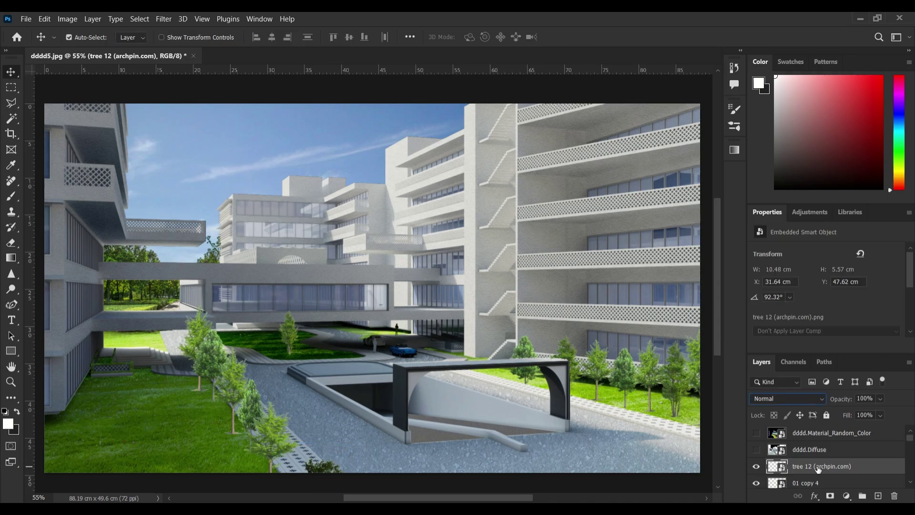
Blend the rotated tree 12 layer with Soft Light at 58% opacity so it reads as a shadow
{"action": "left_click", "coordinate": [788, 398]}
{"action": "left_click", "coordinate": [768, 355]}
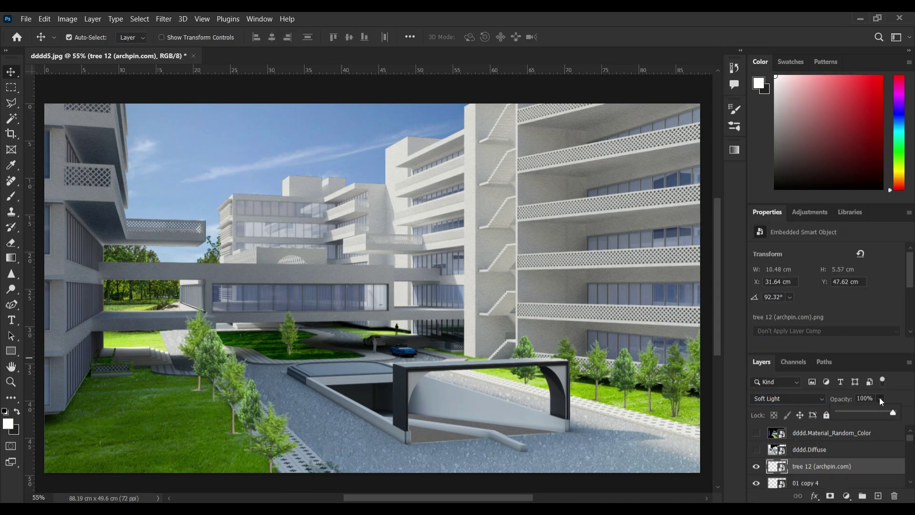
{"action": "left_click", "coordinate": [834, 467]}
Duplicate the tree shadow under the trees of the left row and along the right lawn
{"action": "left_click_drag", "start_coordinate": [338, 477], "coordinate": [232, 360]}
{"action": "left_click_drag", "start_coordinate": [318, 433], "coordinate": [696, 414]}
{"action": "left_click_drag", "start_coordinate": [620, 418], "coordinate": [609, 391]}
{"action": "left_click_drag", "start_coordinate": [609, 391], "coordinate": [579, 385]}
Merge all the tree 12 (archpin.com) shadow copies into one layer
{"action": "scroll", "coordinate": [831, 468], "scroll_direction": "down", "scroll_amount": 2}
{"action": "left_click", "coordinate": [831, 467], "text": "shift"}
{"action": "right_click", "coordinate": [831, 451]}
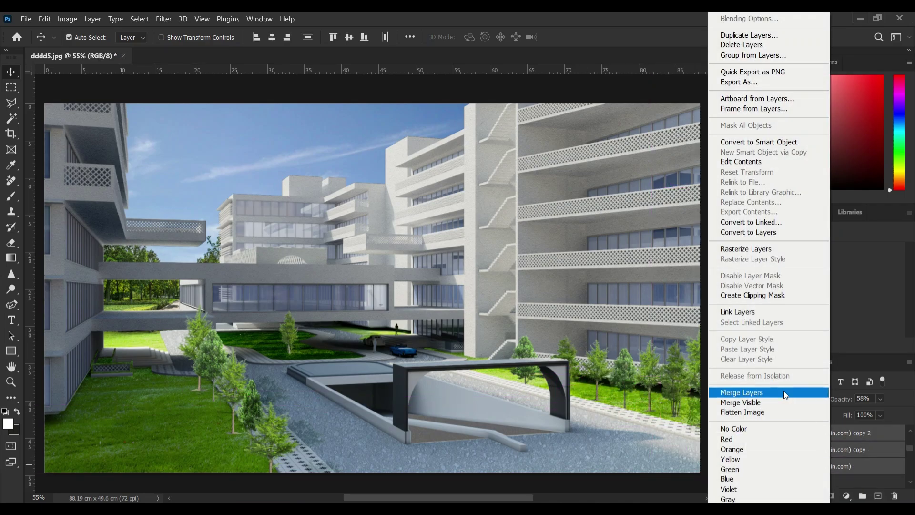
{"action": "left_click", "coordinate": [789, 390]}
{"action": "scroll", "coordinate": [831, 454], "scroll_direction": "up", "scroll_amount": 3}
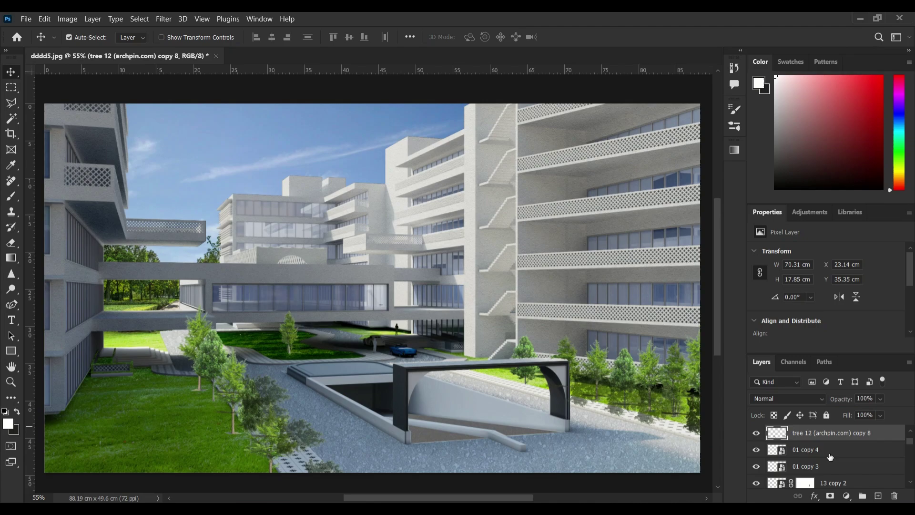
Set the merged tree shadow layer's opacity to 40%
{"action": "left_click", "coordinate": [880, 398]}
{"action": "left_click", "coordinate": [850, 411]}
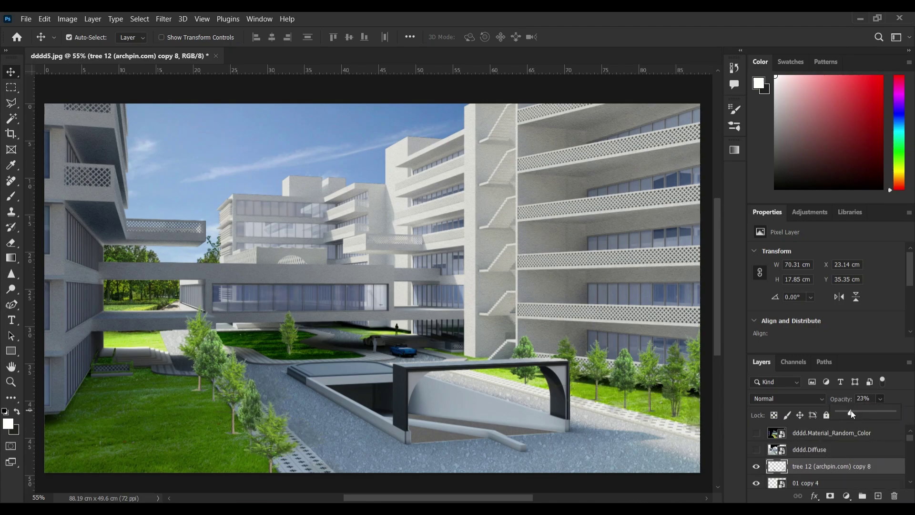
{"action": "left_click_drag", "start_coordinate": [867, 418], "coordinate": [860, 412]}
{"action": "left_click", "coordinate": [833, 467]}
Mask unwanted parts of the merged tree shadows and blend the layer with Multiply at 30% opacity
{"action": "left_click", "coordinate": [831, 497]}
{"action": "key", "text": "b"}
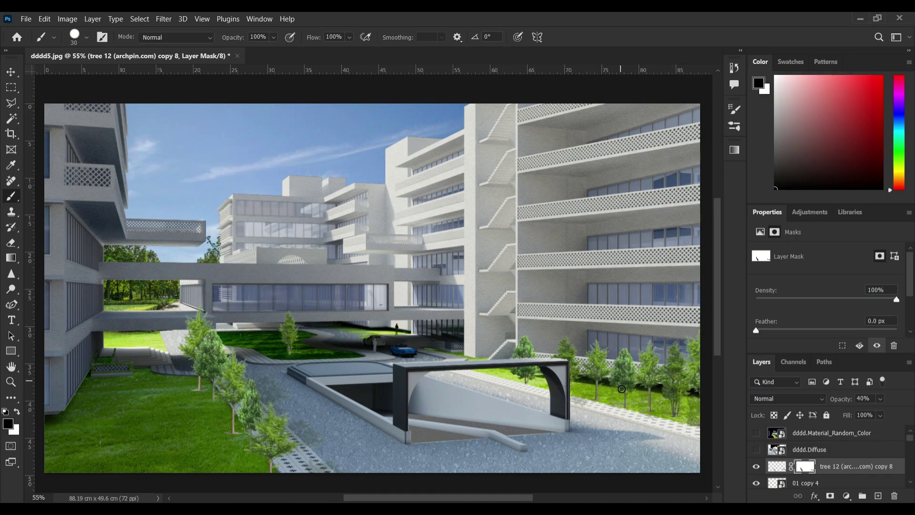
{"action": "left_click", "coordinate": [799, 403]}
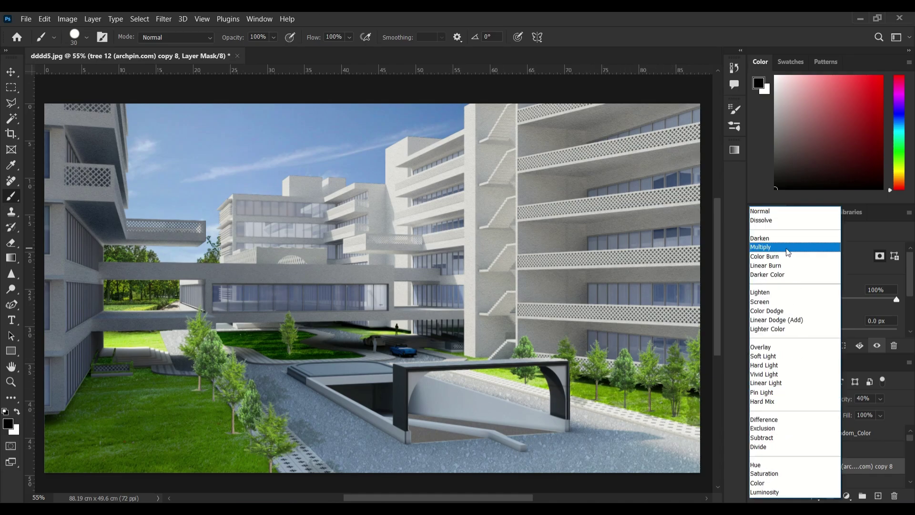
{"action": "left_click", "coordinate": [767, 243]}
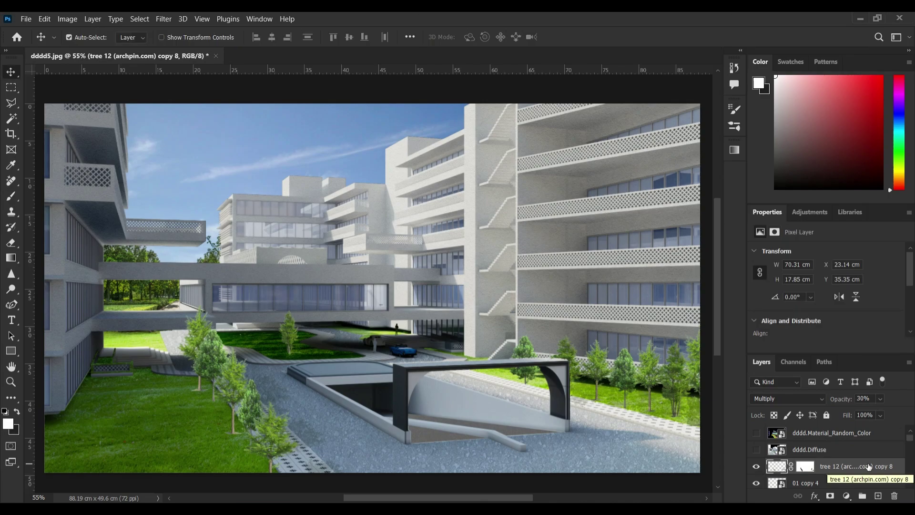
Group all the tree and shadow layers as trees and compare the image with the group hidden and shown
{"action": "scroll", "coordinate": [868, 467], "scroll_direction": "down", "scroll_amount": 12}
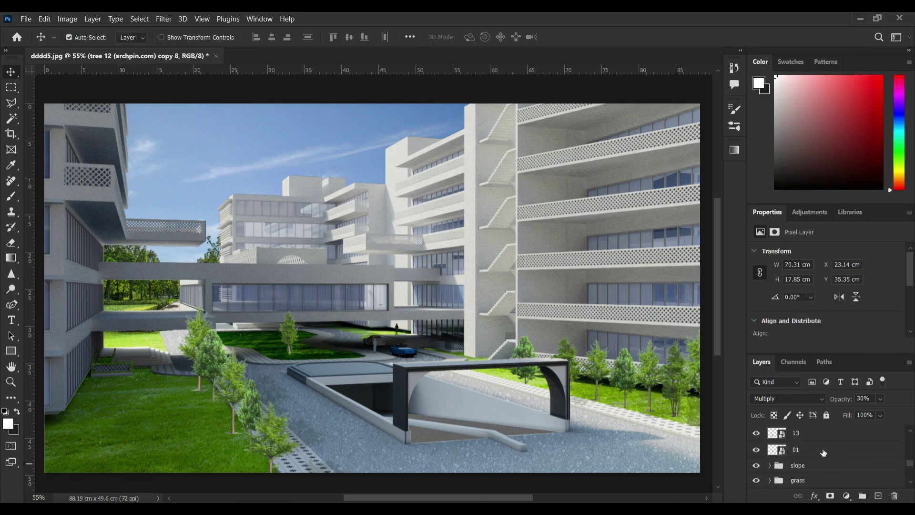
{"action": "key", "text": "ctrl+g"}
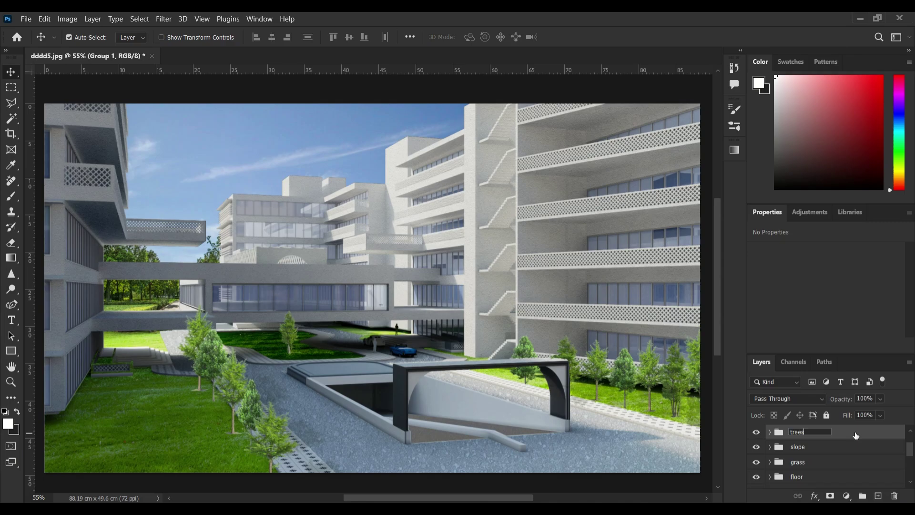
{"action": "left_click", "coordinate": [856, 436]}
{"action": "left_click", "coordinate": [756, 433]}
{"action": "left_click", "coordinate": [756, 433]}
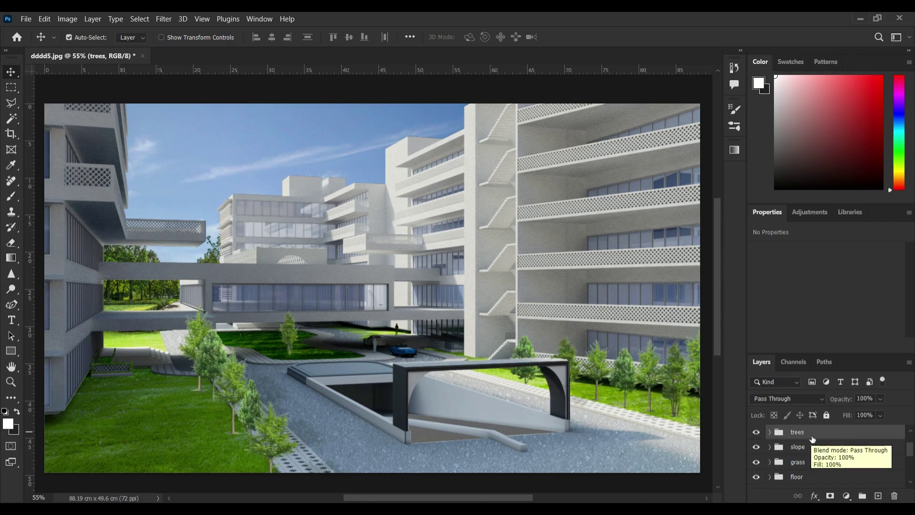
Place the 003b people image from the materials folder, scaled down on the paving beside the central lawn
{"action": "scroll", "coordinate": [813, 439], "scroll_direction": "up", "scroll_amount": 1}
{"action": "left_click", "coordinate": [476, 508]}
{"action": "left_click", "coordinate": [445, 456]}
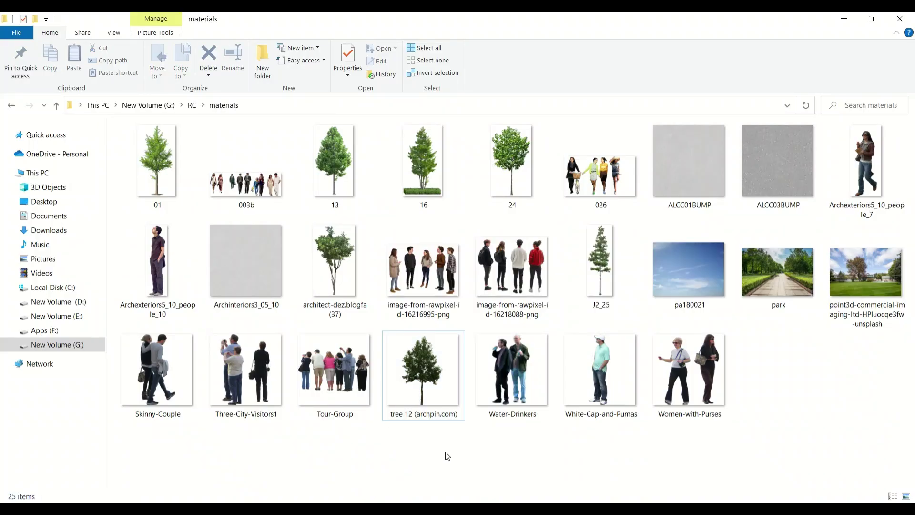
{"action": "left_click_drag", "start_coordinate": [245, 183], "coordinate": [307, 496]}
{"action": "left_click_drag", "start_coordinate": [375, 210], "coordinate": [284, 352]}
{"action": "key", "text": "Return"}
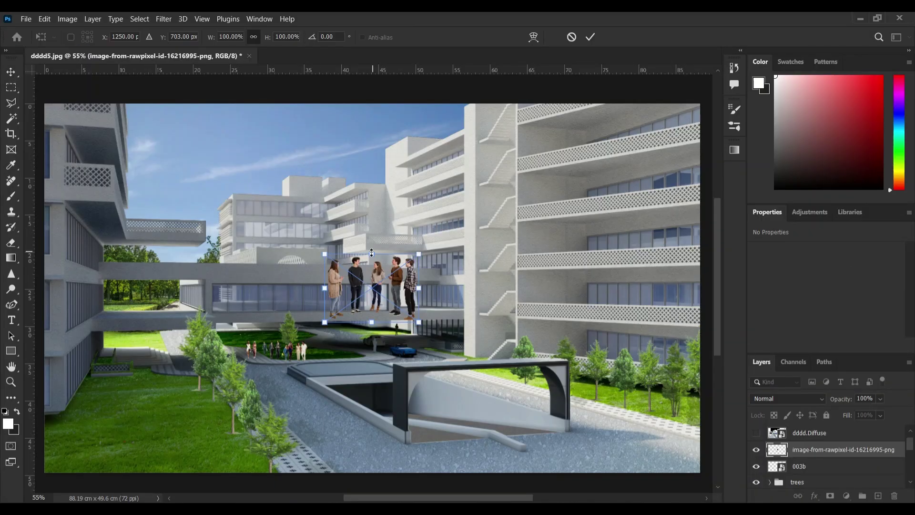
Place image-from-rawpixel-id-16216995-png on the bridge roof, scaled to 2.68 by 1.91 cm and nudged down
{"action": "left_click_drag", "start_coordinate": [419, 319], "coordinate": [347, 258]}
{"action": "key", "text": "Return"}
{"action": "key", "text": "ctrl+t"}
{"action": "key", "text": "Return"}
{"action": "key", "text": "Down"}
{"action": "key", "text": "Down"}
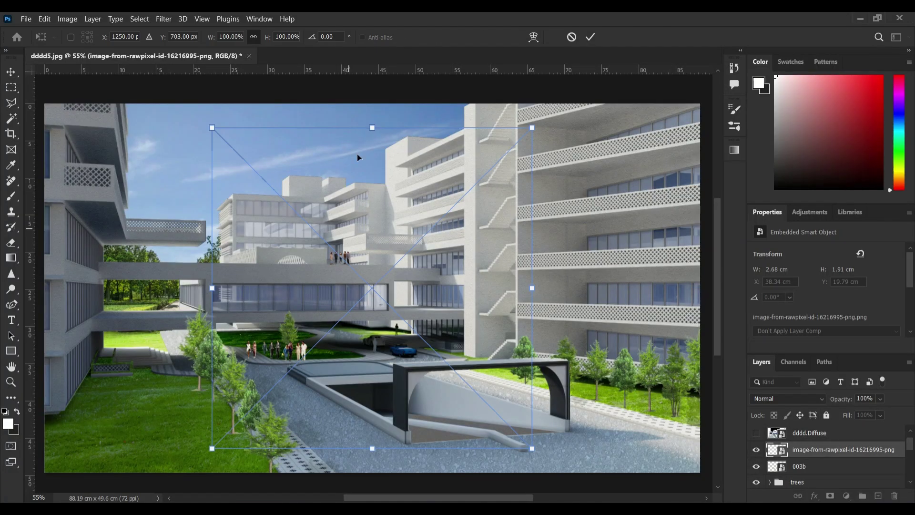
Place Women-with-Purses on the road beside the ramp and White-Cap-and-Pumas on a balcony of the near building
{"action": "left_click_drag", "start_coordinate": [366, 125], "coordinate": [378, 384]}
{"action": "key", "text": "Return"}
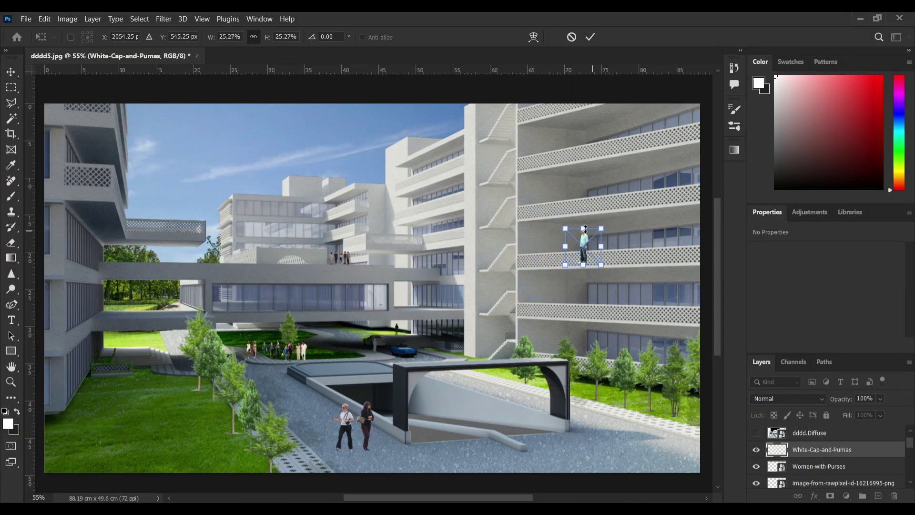
{"action": "key", "text": "Return"}
Add a layer mask to White-Cap-and-Pumas and hide the part of the body behind the balcony parapet
{"action": "left_click", "coordinate": [830, 496]}
{"action": "key", "text": "b"}
{"action": "key", "text": "x"}
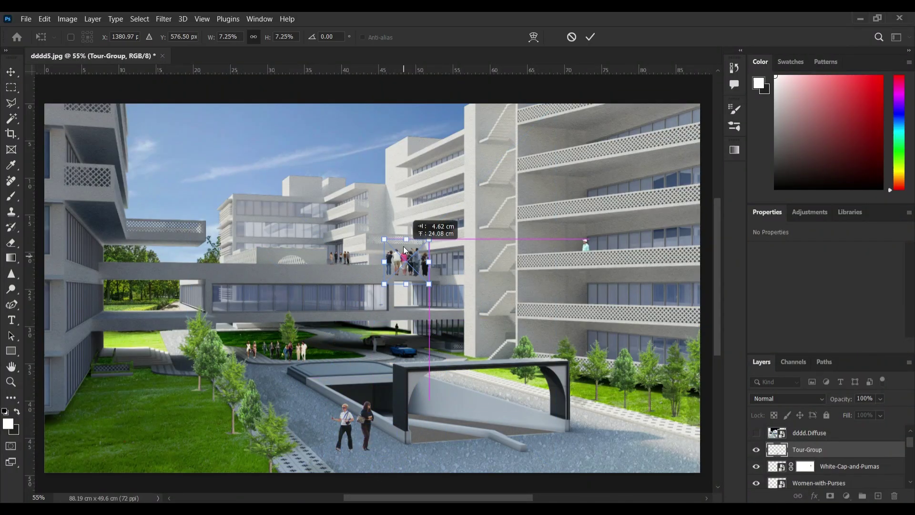
Place Tour-Group on the upper terrace above the bridge and mask the legs behind its parapet
{"action": "left_click_drag", "start_coordinate": [405, 250], "coordinate": [394, 228]}
{"action": "key", "text": "Return"}
{"action": "left_click", "coordinate": [831, 496]}
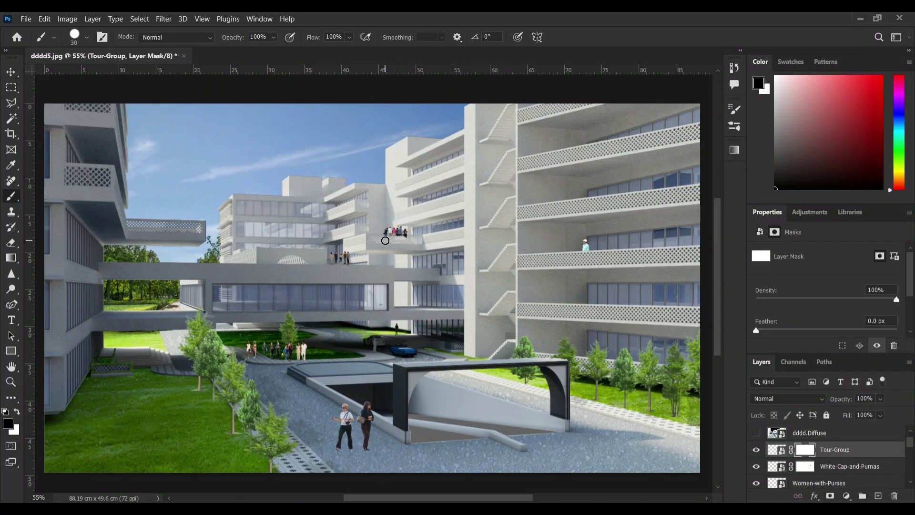
{"action": "key", "text": "b"}
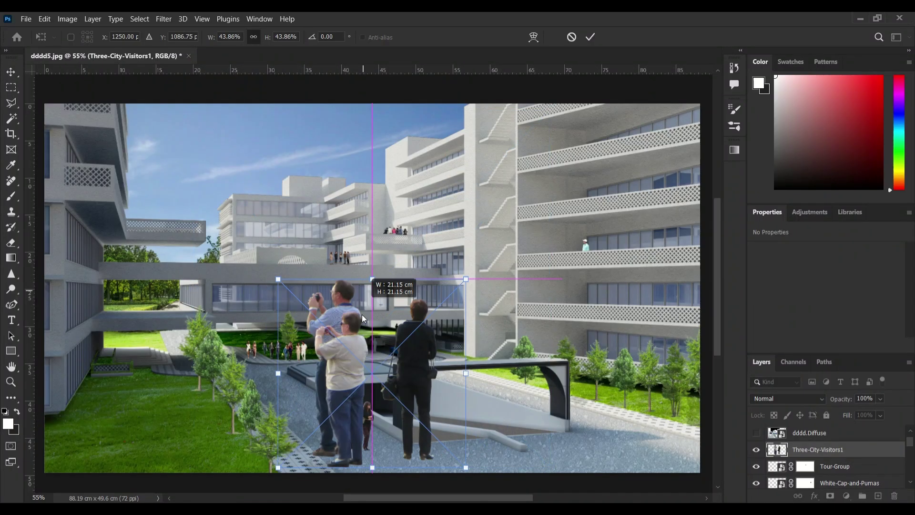
Place Three-City-Visitors1 on the left lawn and Archexteriors5_10_people_10 on the road near the right lawn
{"action": "left_click_drag", "start_coordinate": [362, 314], "coordinate": [164, 425]}
{"action": "key", "text": "Return"}
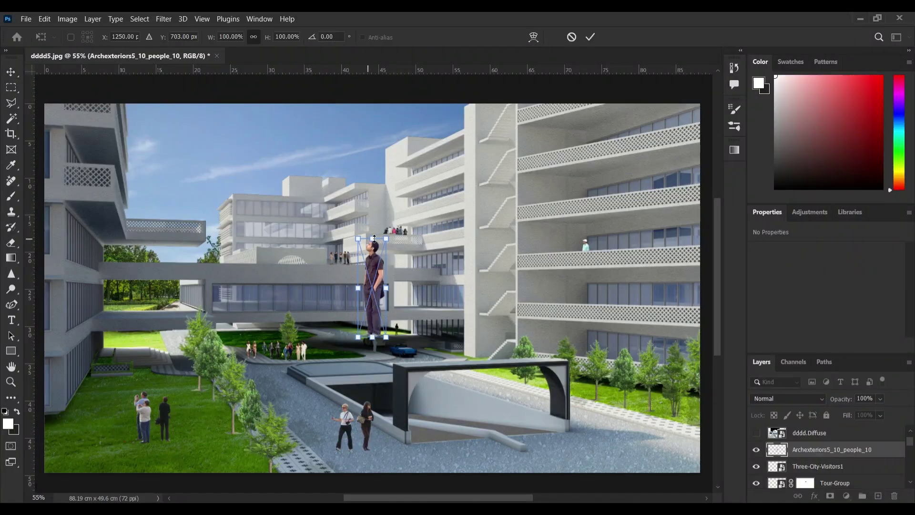
{"action": "left_click_drag", "start_coordinate": [378, 296], "coordinate": [632, 424]}
{"action": "key", "text": "Return"}
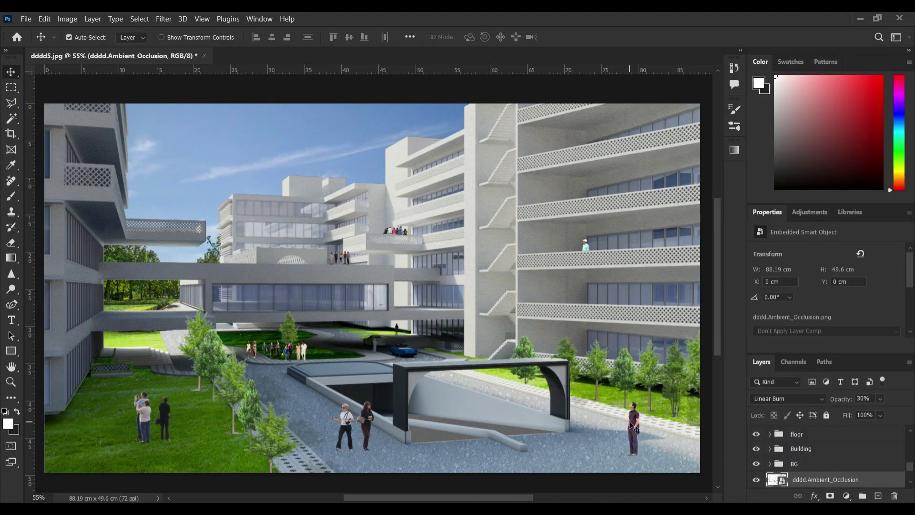
Add a layer above Archexteriors5_10_people_10 and paint a black shadow stroke about 6 cm long at the feet of the man on the road
{"action": "key", "text": "b"}
{"action": "key", "text": "d"}
{"action": "scroll", "coordinate": [799, 480], "scroll_direction": "up", "scroll_amount": 4}
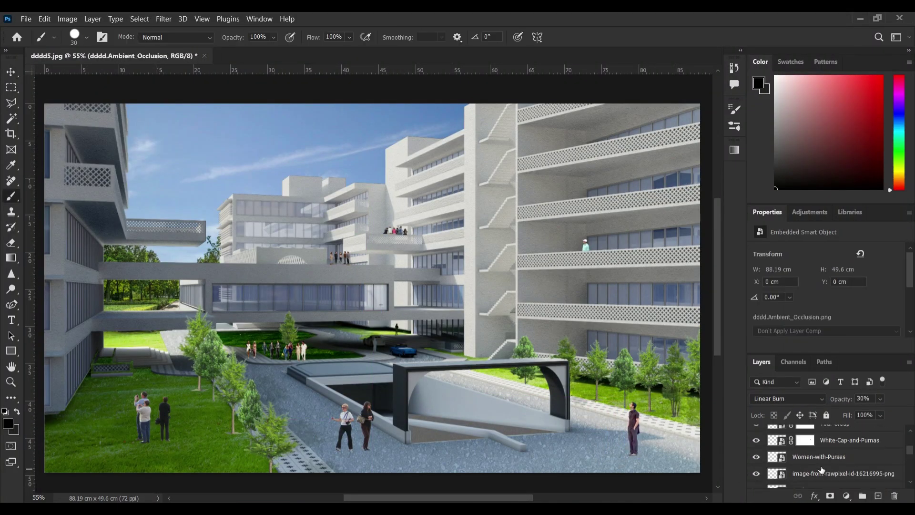
{"action": "left_click", "coordinate": [851, 467]}
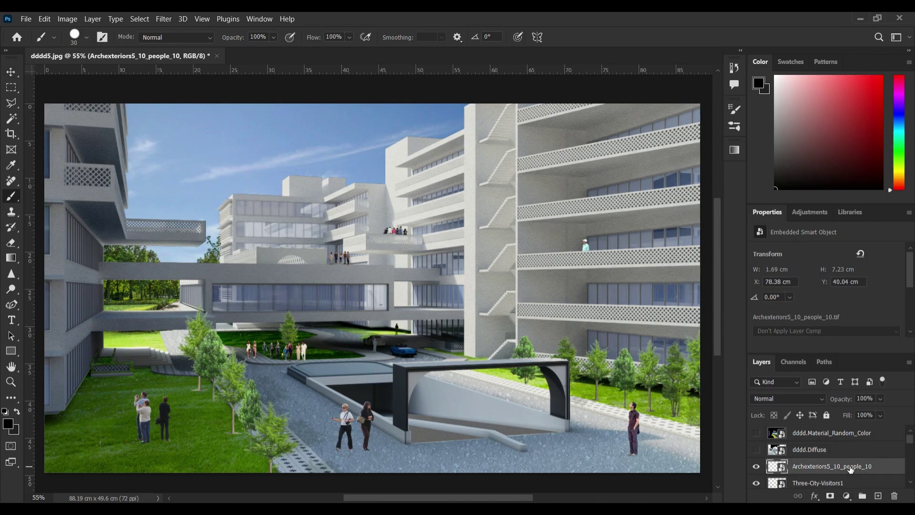
{"action": "left_click", "coordinate": [879, 496]}
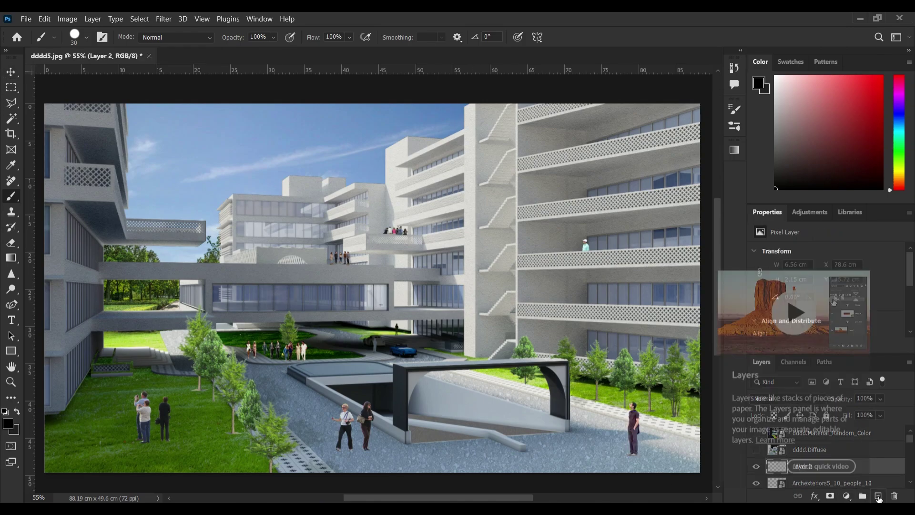
{"action": "key", "text": "bracketleft"}
{"action": "left_click_drag", "start_coordinate": [670, 451], "coordinate": [637, 454]}
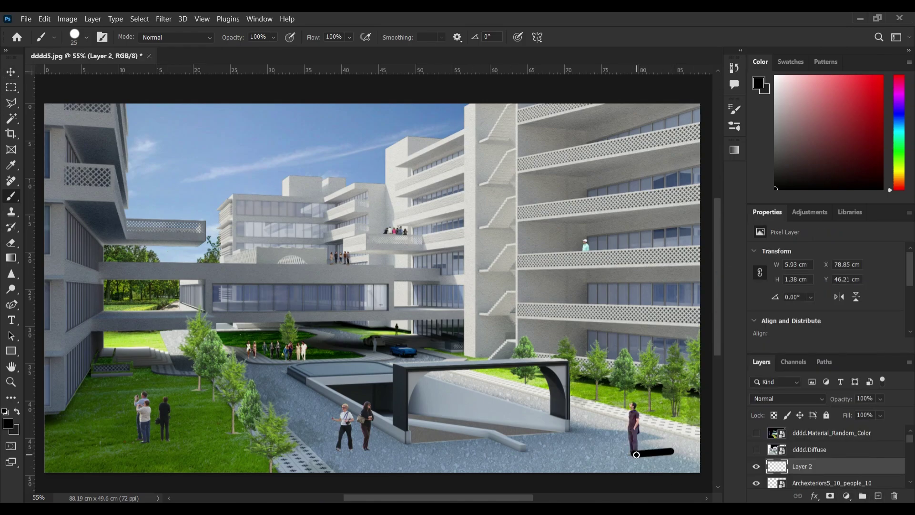
{"action": "left_click", "coordinate": [660, 449]}
{"action": "left_click", "coordinate": [659, 455]}
Paint black shadow strokes with a size 20 brush under the two women, the left lawn visitors and the distant group
{"action": "key", "text": "bracketleft"}
{"action": "left_click", "coordinate": [364, 449]}
{"action": "left_click", "coordinate": [392, 450], "text": "shift"}
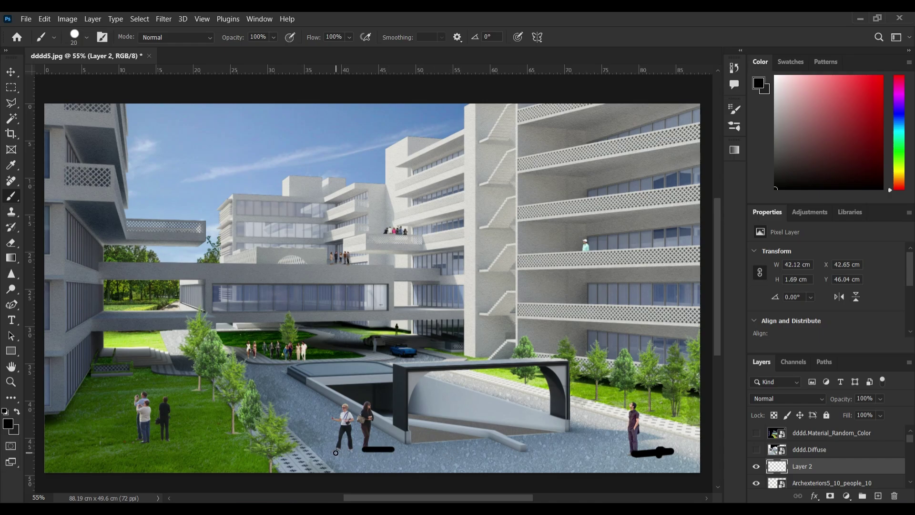
{"action": "left_click", "coordinate": [335, 453]}
{"action": "left_click", "coordinate": [357, 453], "text": "shift"}
{"action": "left_click", "coordinate": [167, 438]}
{"action": "left_click", "coordinate": [193, 439], "text": "shift"}
{"action": "left_click", "coordinate": [142, 439]}
{"action": "left_click", "coordinate": [169, 444], "text": "shift"}
{"action": "left_click", "coordinate": [303, 359]}
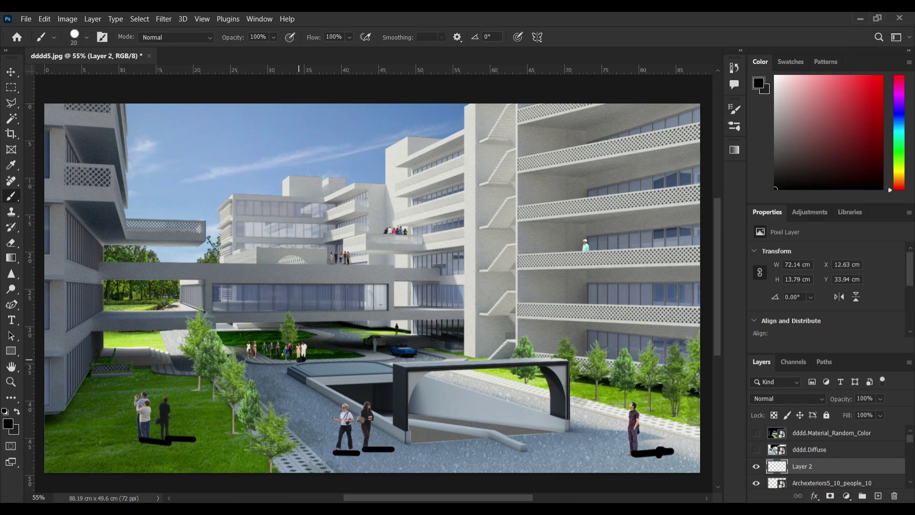
{"action": "left_click", "coordinate": [249, 356]}
{"action": "left_click", "coordinate": [268, 357], "text": "shift"}
{"action": "left_click", "coordinate": [297, 359]}
Soften the painted people shadows with a Gaussian Blur of 9.6 pixels radius
{"action": "left_click", "coordinate": [165, 19]}
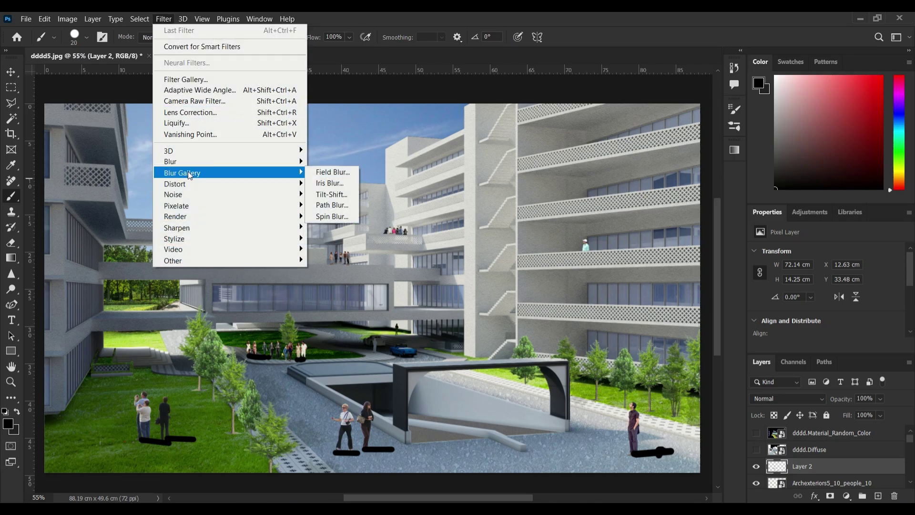
{"action": "mouse_move", "coordinate": [191, 161]}
{"action": "left_click", "coordinate": [337, 207]}
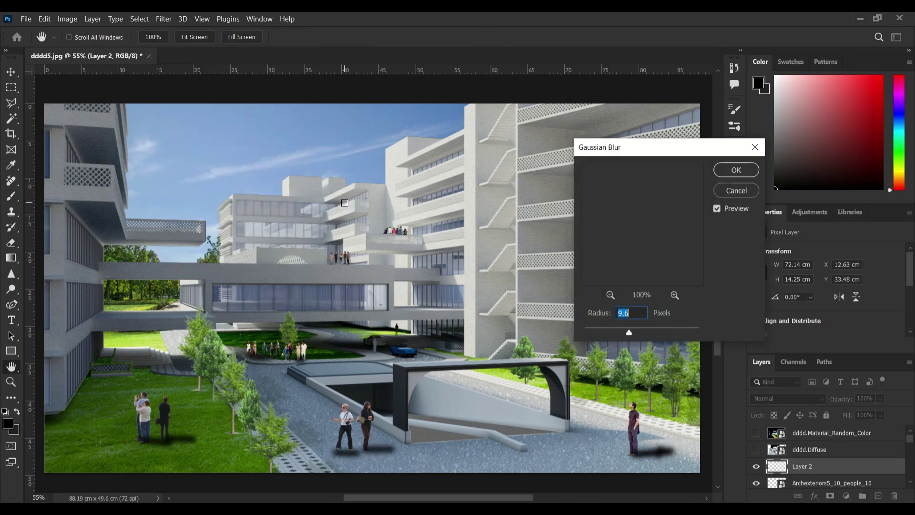
{"action": "left_click", "coordinate": [628, 330]}
{"action": "left_click", "coordinate": [735, 172]}
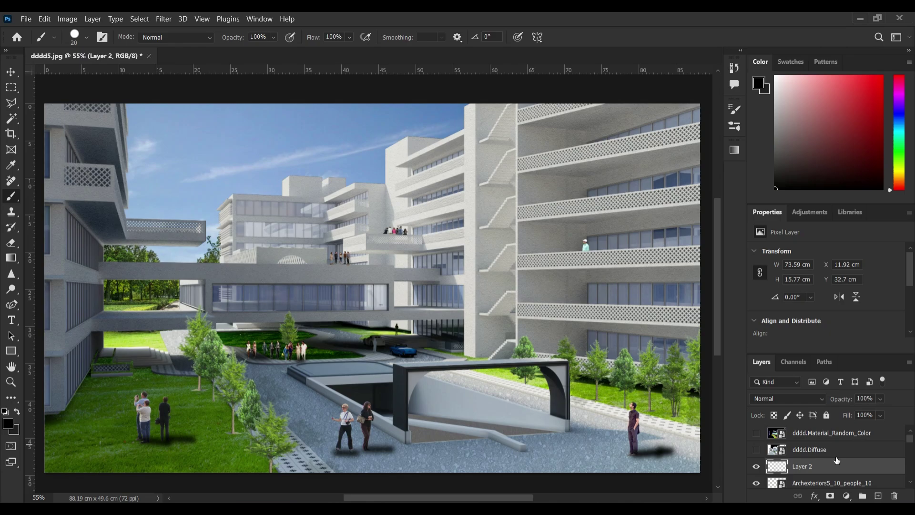
Set the shadow layer's blend mode to Soft Light and its opacity to 55%
{"action": "left_click", "coordinate": [797, 398]}
{"action": "left_click", "coordinate": [806, 358]}
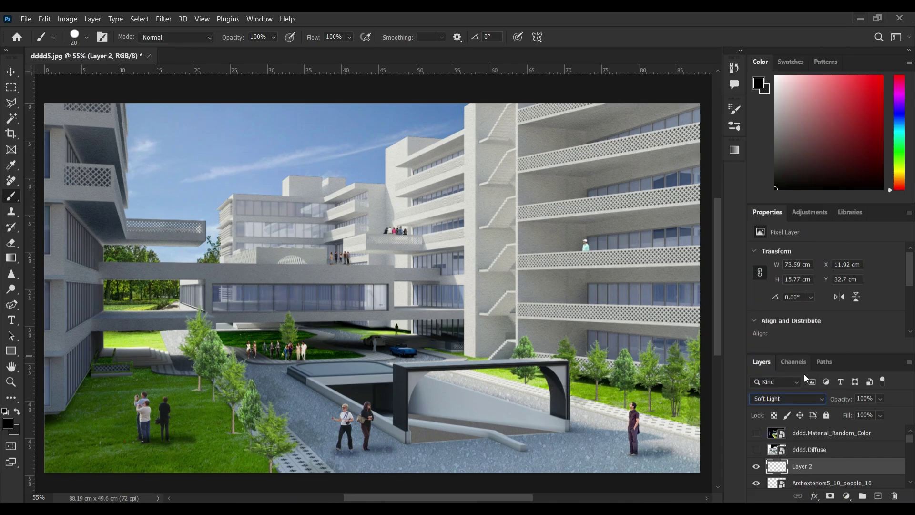
{"action": "left_click_drag", "start_coordinate": [879, 399], "coordinate": [869, 413]}
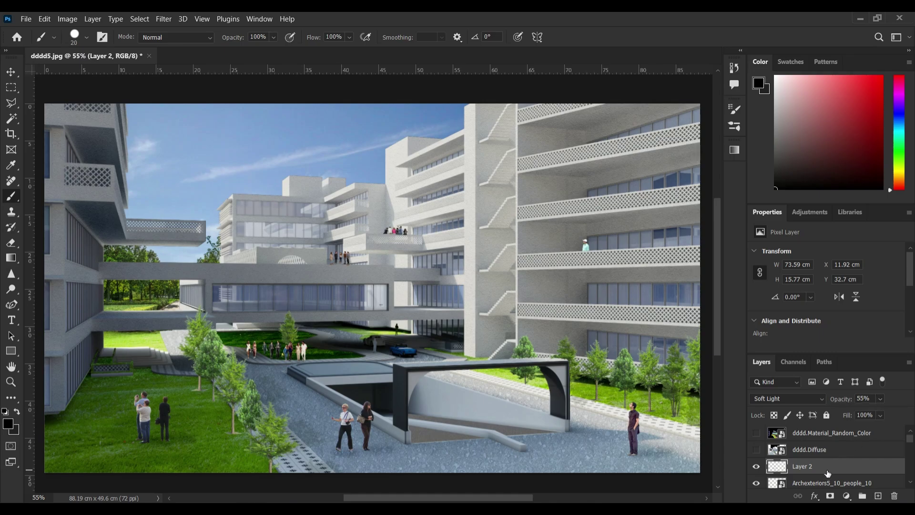
Group the shadow layer and all people layers down to 003b, and name the group ppl
{"action": "scroll", "coordinate": [819, 458], "scroll_direction": "down", "scroll_amount": 5}
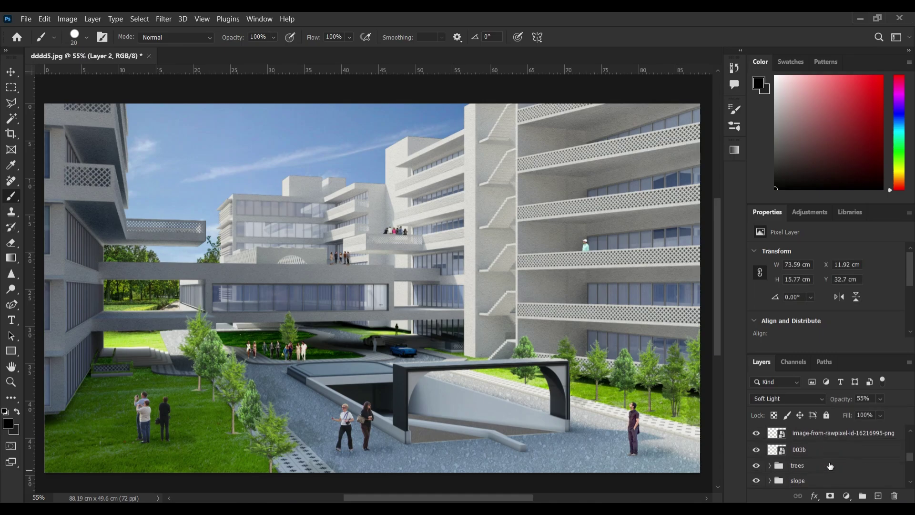
{"action": "left_click", "coordinate": [833, 452], "text": "shift"}
{"action": "key", "text": "ctrl+g"}
{"action": "double_click", "coordinate": [806, 433]}
{"action": "type", "text": "people"}
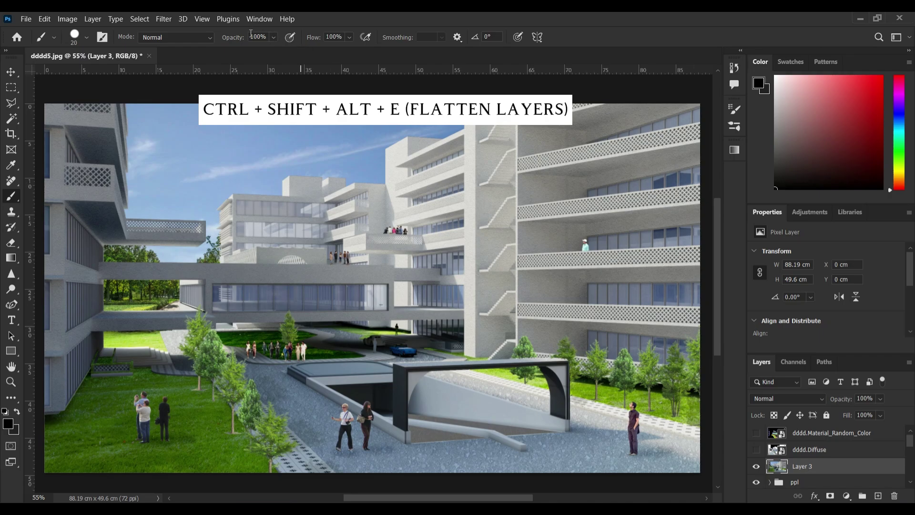
Open the Camera Raw Filter on the merged Layer 3 and set Temperature to +7, Exposure to +0.55 and Shadows to +30
{"action": "left_click", "coordinate": [163, 19]}
{"action": "left_click", "coordinate": [189, 101]}
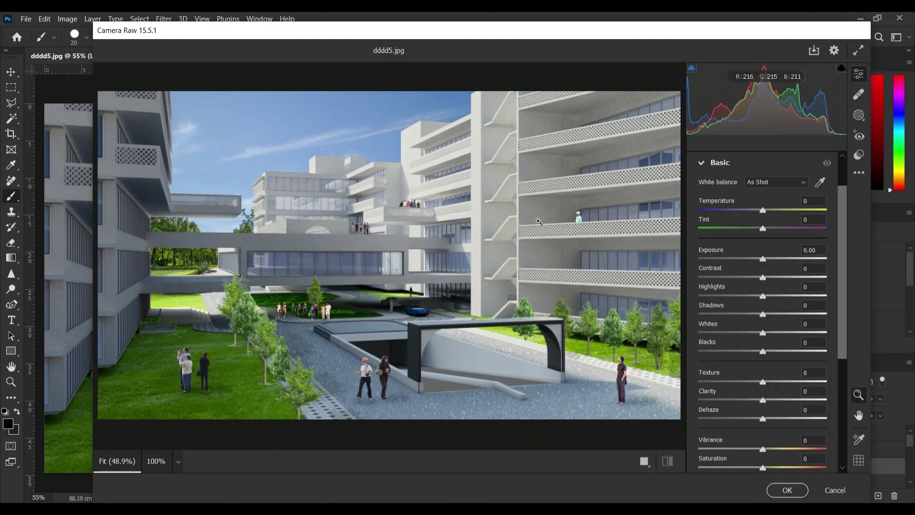
{"action": "left_click_drag", "start_coordinate": [763, 210], "coordinate": [767, 209]}
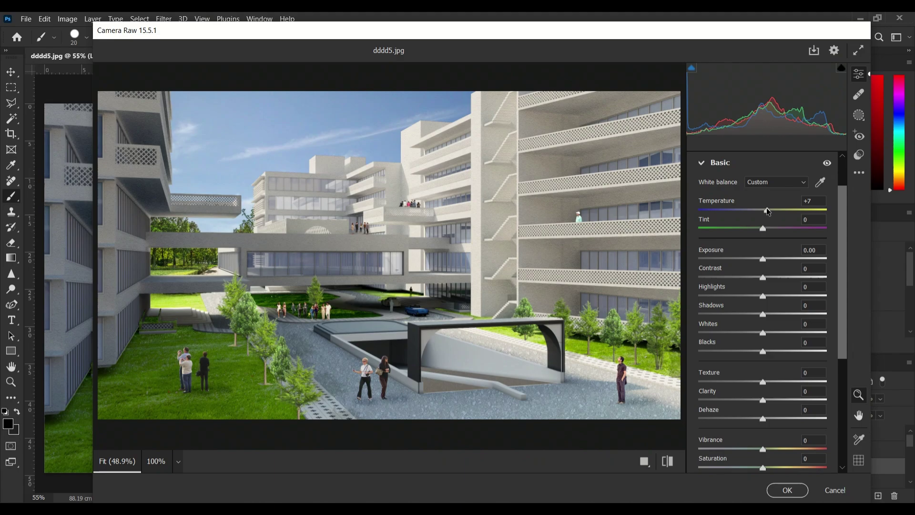
{"action": "left_click_drag", "start_coordinate": [763, 259], "coordinate": [783, 245]}
{"action": "scroll", "coordinate": [757, 276], "scroll_direction": "down", "scroll_amount": 3}
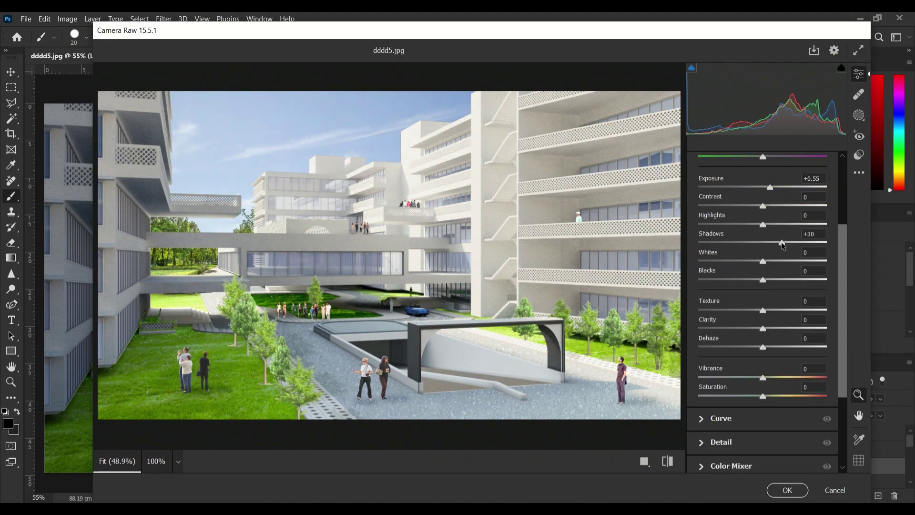
Set Blacks to -32, Texture to +60, Clarity to +21 and Dehaze to -12 in the Camera Raw adjustments
{"action": "left_click_drag", "start_coordinate": [763, 280], "coordinate": [743, 280]}
{"action": "left_click_drag", "start_coordinate": [763, 310], "coordinate": [755, 348]}
{"action": "scroll", "coordinate": [756, 349], "scroll_direction": "up", "scroll_amount": 3}
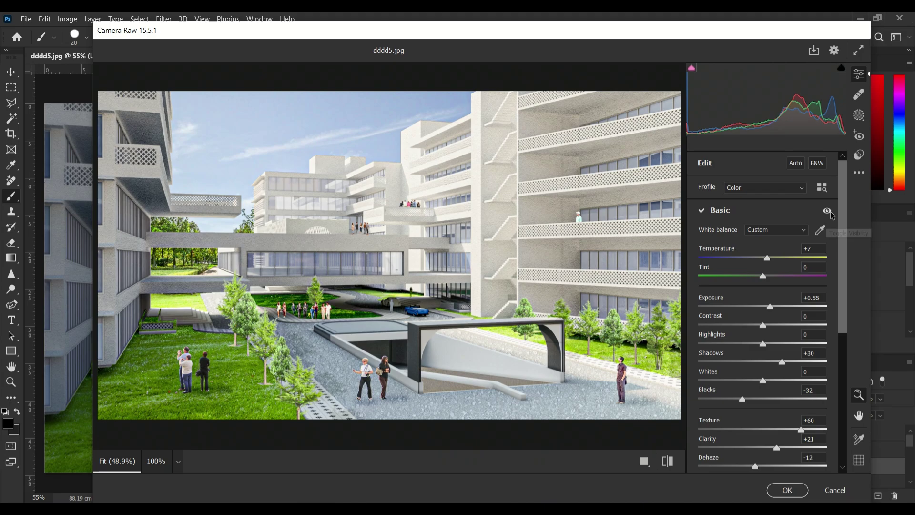
Set Sharpening to 56 in the Camera Raw detail adjustments
{"action": "left_click", "coordinate": [720, 211]}
{"action": "left_click", "coordinate": [722, 258]}
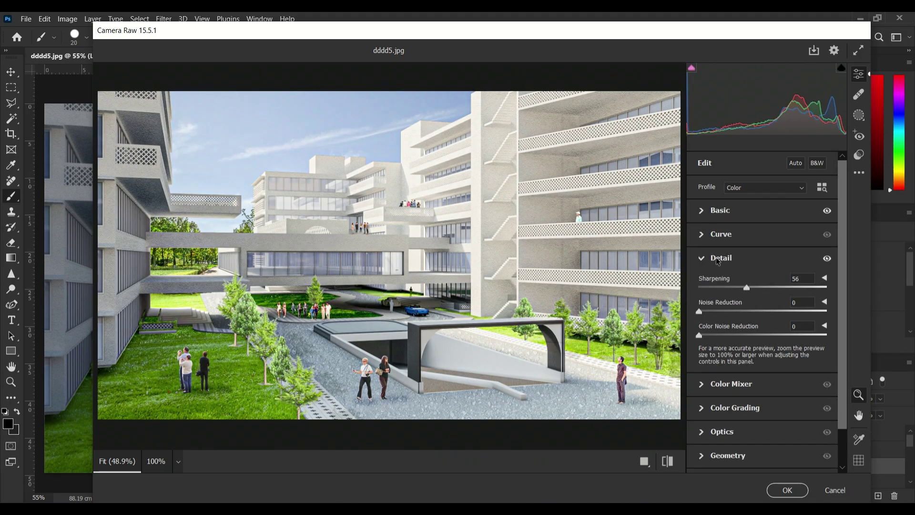
{"action": "left_click", "coordinate": [720, 257]}
Set the Greens hue to -15 and saturation to -19, apply the Camera Raw edits, and compare the image with and without Layer 3
{"action": "left_click", "coordinate": [716, 286]}
{"action": "scroll", "coordinate": [752, 320], "scroll_direction": "down", "scroll_amount": 3}
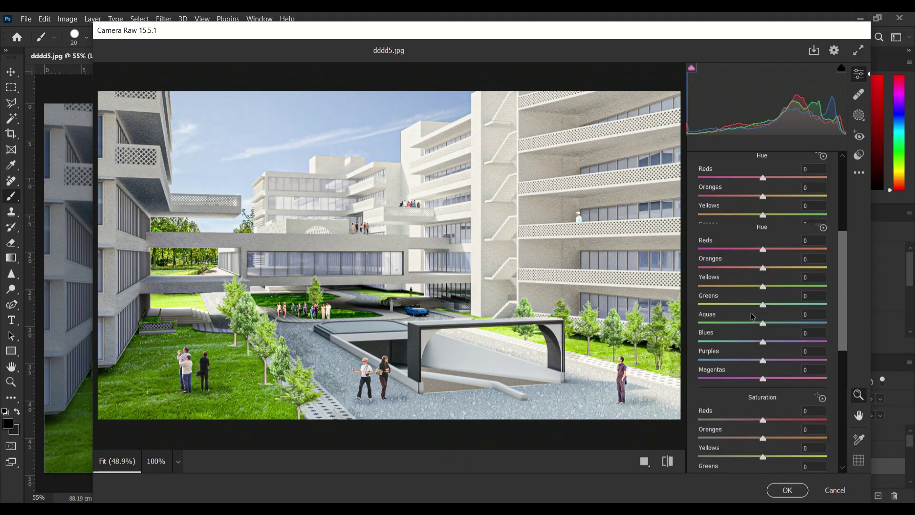
{"action": "scroll", "coordinate": [752, 315], "scroll_direction": "up", "scroll_amount": 3}
{"action": "left_click", "coordinate": [753, 304]}
{"action": "scroll", "coordinate": [753, 305], "scroll_direction": "down", "scroll_amount": 3}
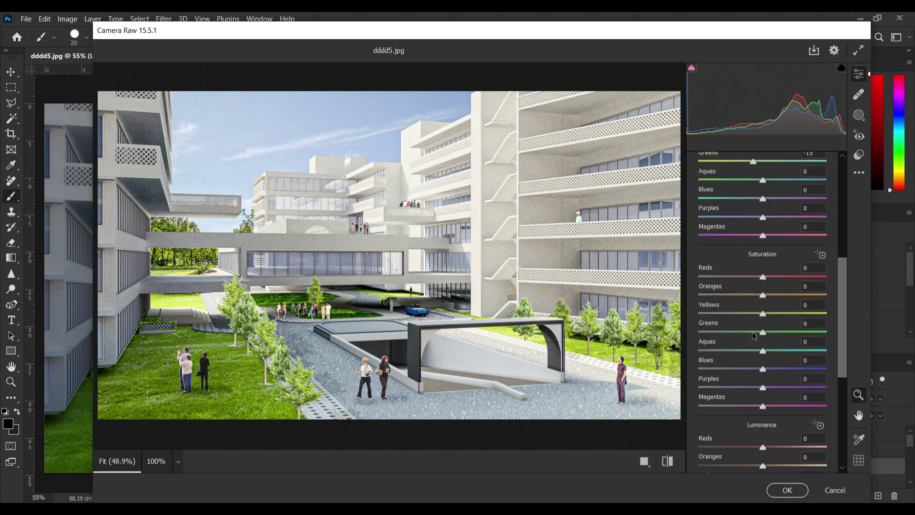
{"action": "left_click", "coordinate": [753, 333]}
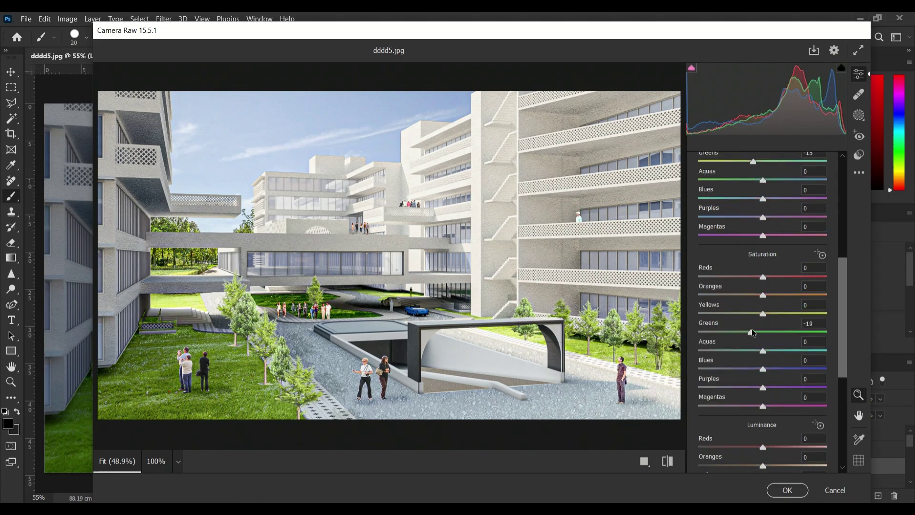
{"action": "left_click", "coordinate": [789, 491]}
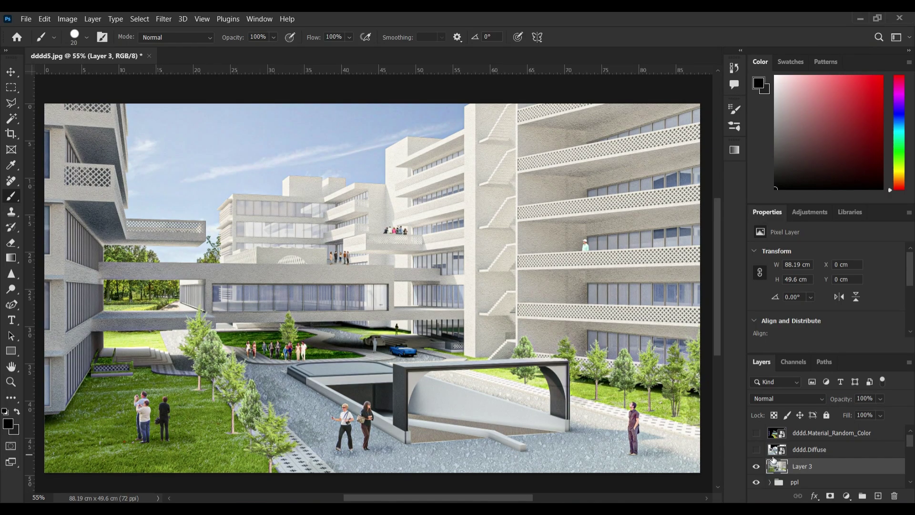
{"action": "left_click", "coordinate": [757, 468]}
{"action": "left_click", "coordinate": [756, 468]}
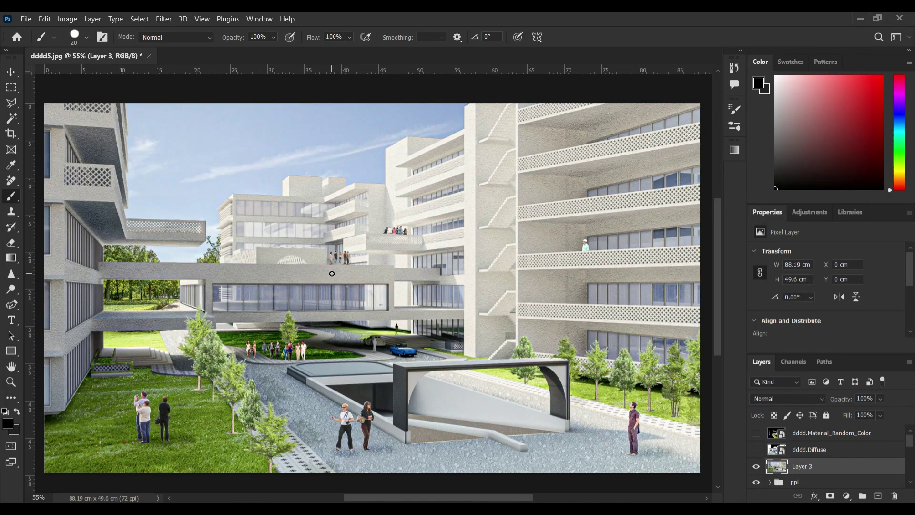